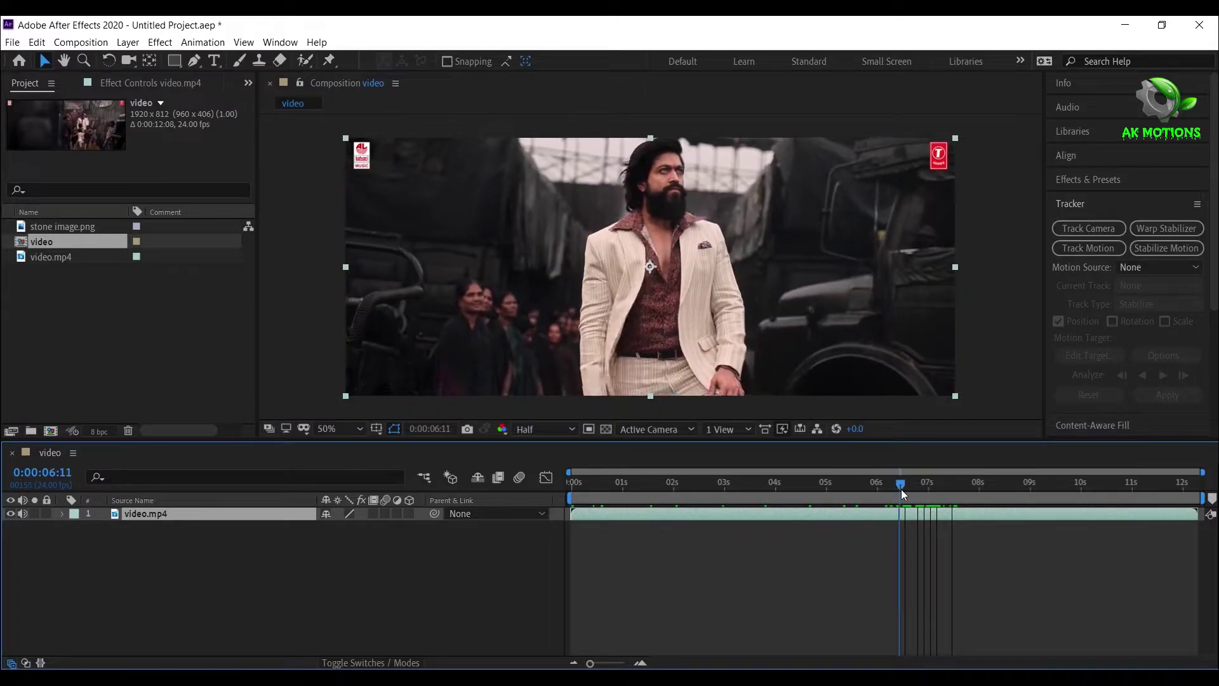
# - Split the video.mp4 layer at 0:00:06:15, where the shot changes to the stone statue
pyautogui.press('pagedown')
pyautogui.press('pagedown')
pyautogui.press('pagedown')
pyautogui.press('pagedown')
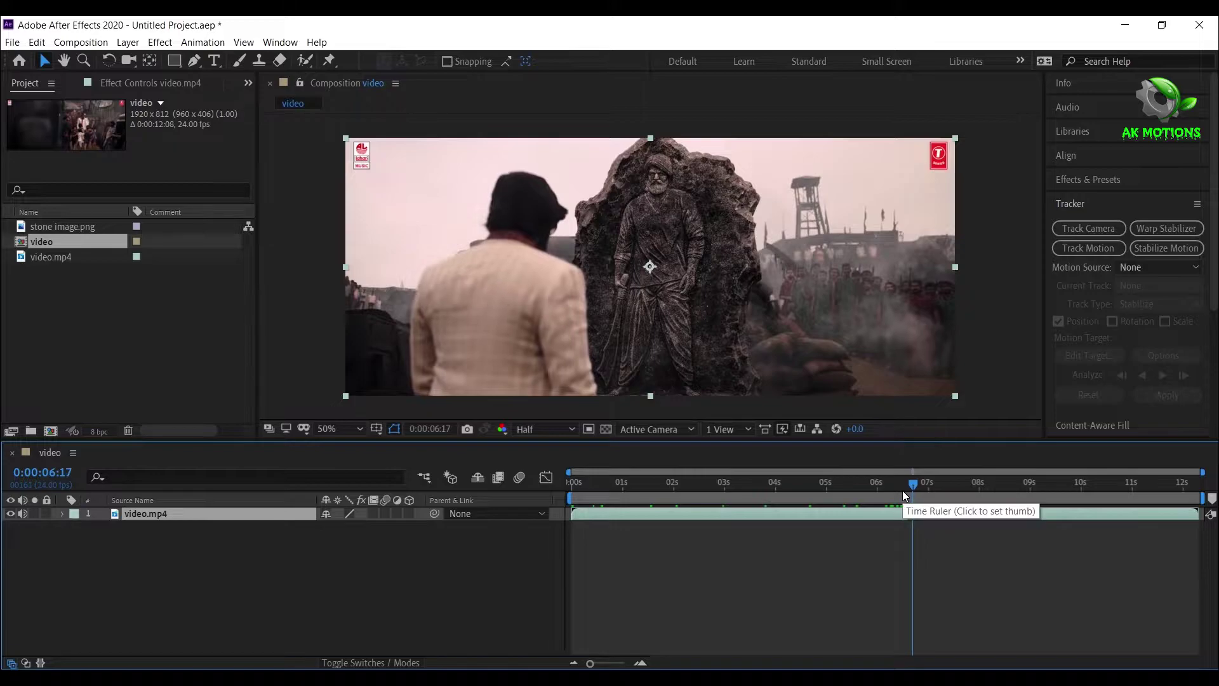
pyautogui.press('pageup')
pyautogui.press('pagedown')
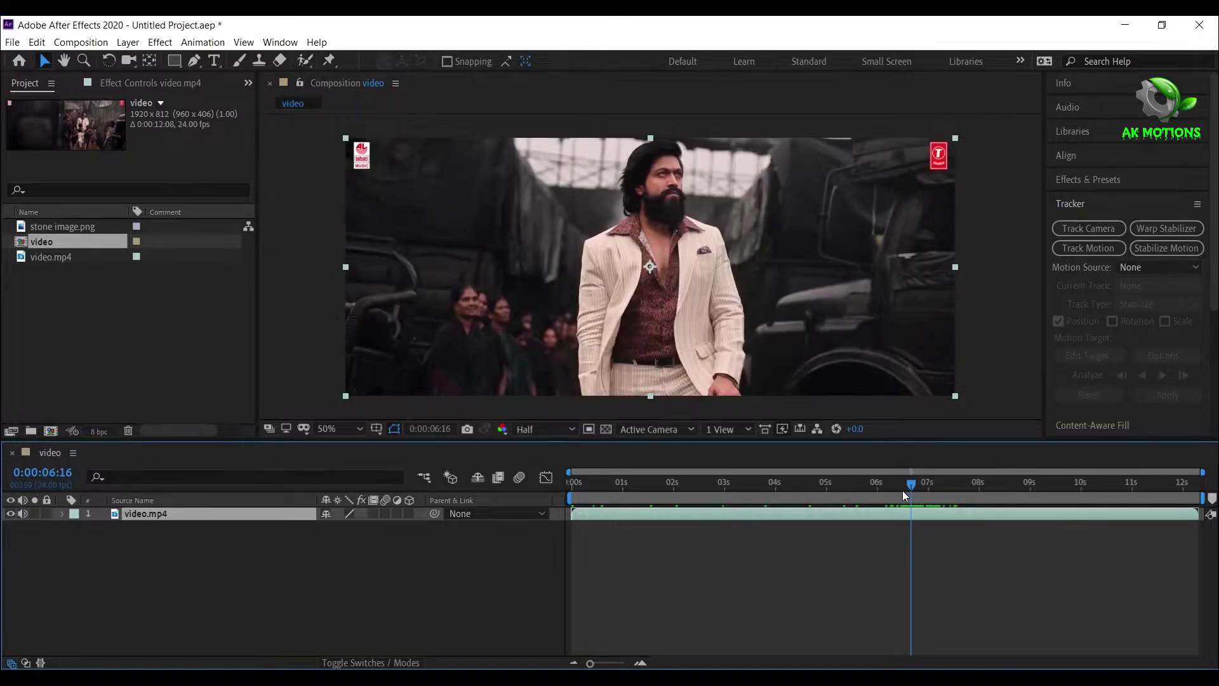
pyautogui.press('pageup')
pyautogui.click(38, 42)
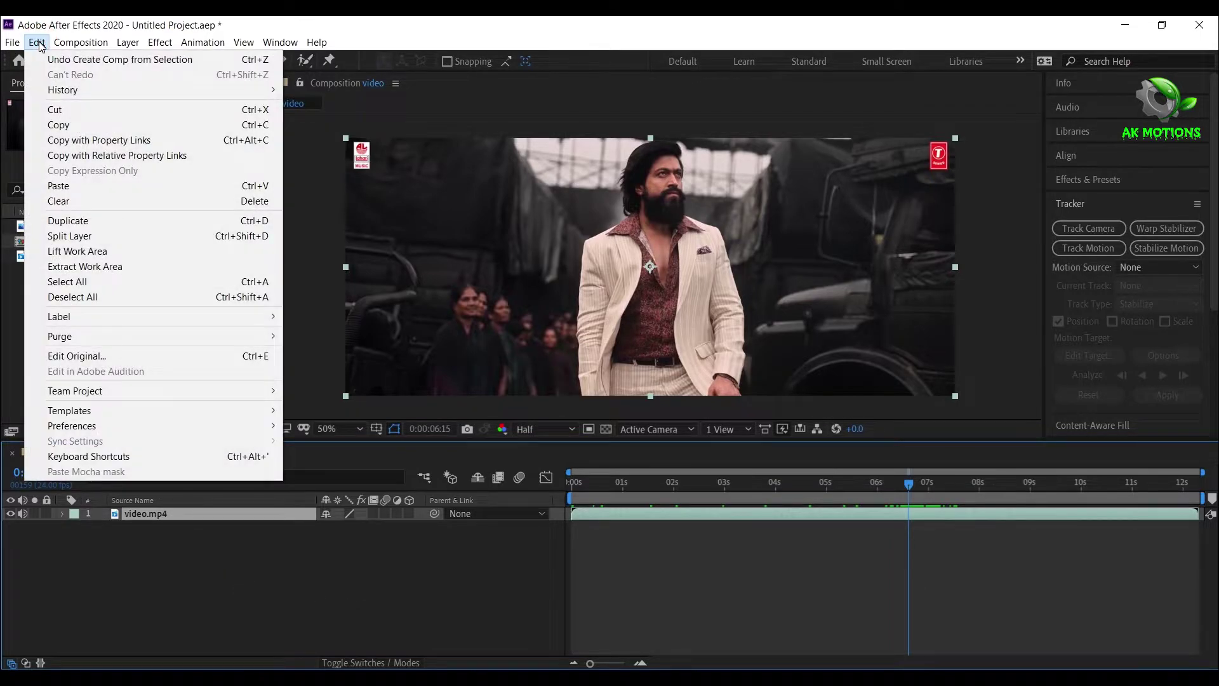
pyautogui.click(73, 237)
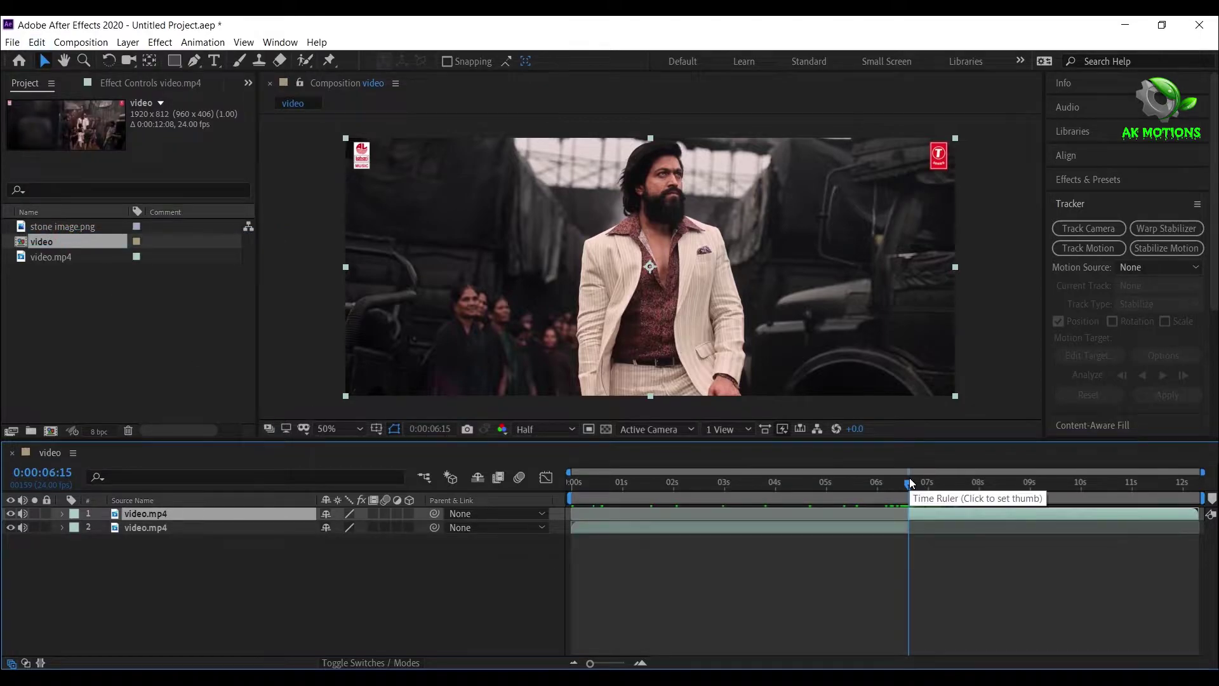
# - Split the later video.mp4 clip at 0:00:10:11, where the statue shot ends
pyautogui.moveTo(911, 486); pyautogui.dragTo(1115, 543)
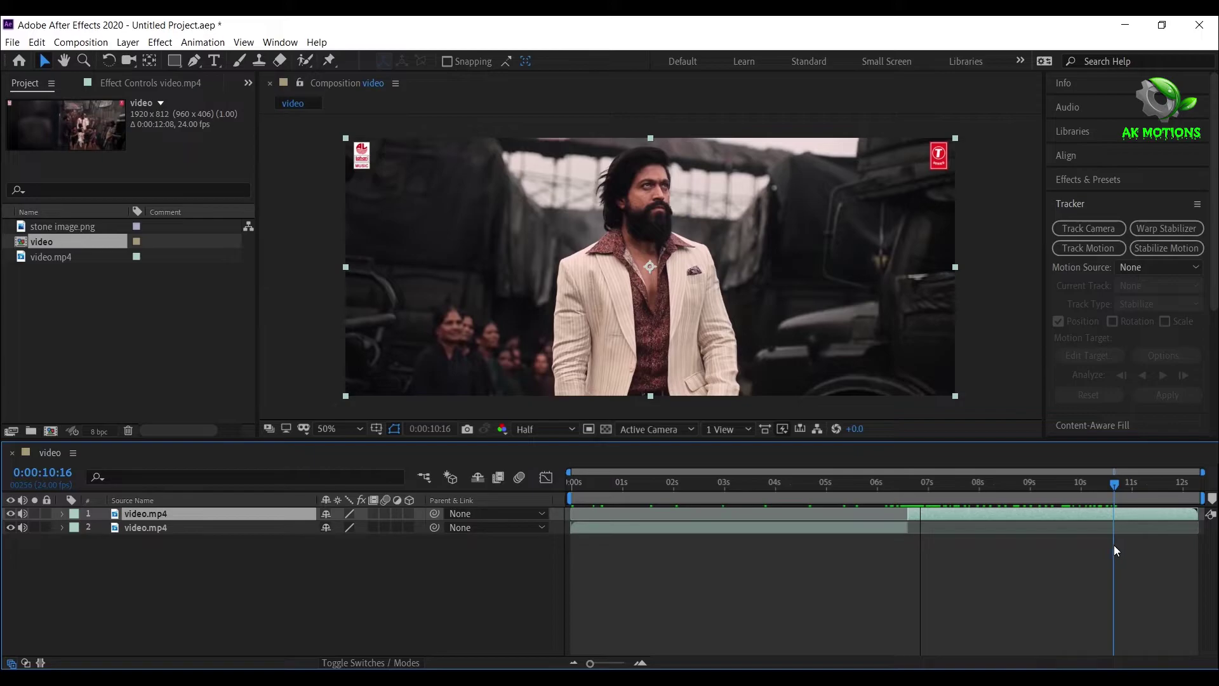
pyautogui.press('pageup')
pyautogui.press('pageup')
pyautogui.press('pageup')
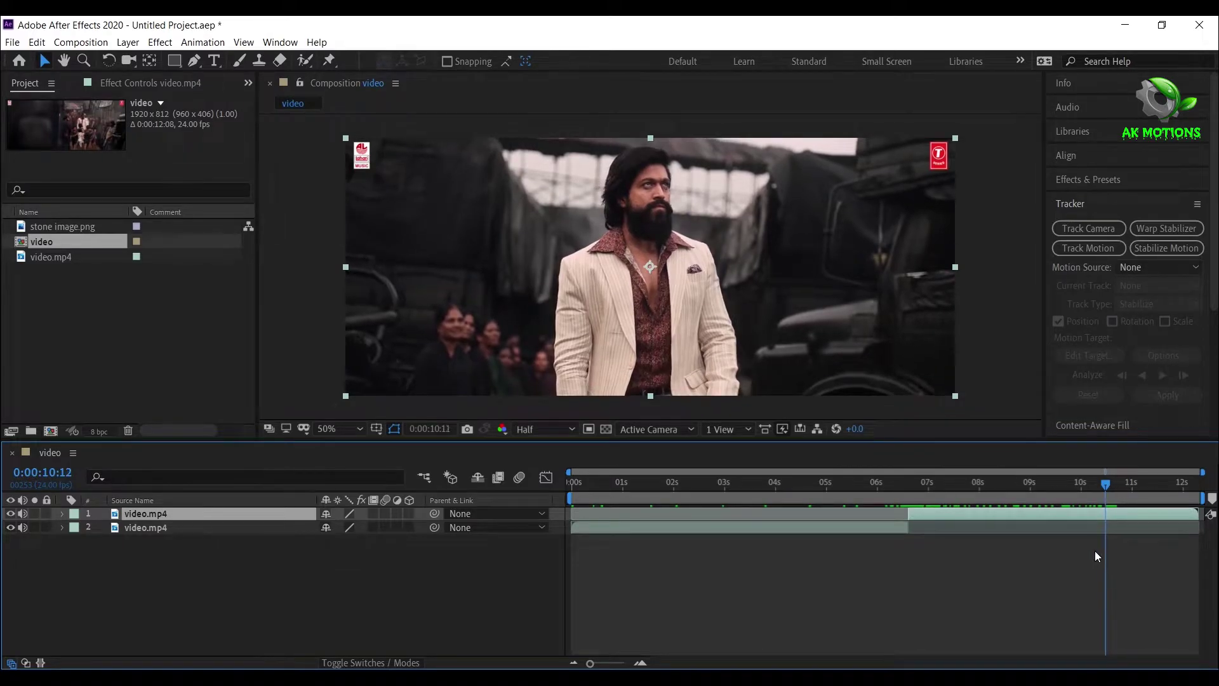
pyautogui.press('pagedown')
pyautogui.press('pagedown')
pyautogui.press('pagedown')
pyautogui.press('pageup')
pyautogui.press('pageup')
pyautogui.press('pageup')
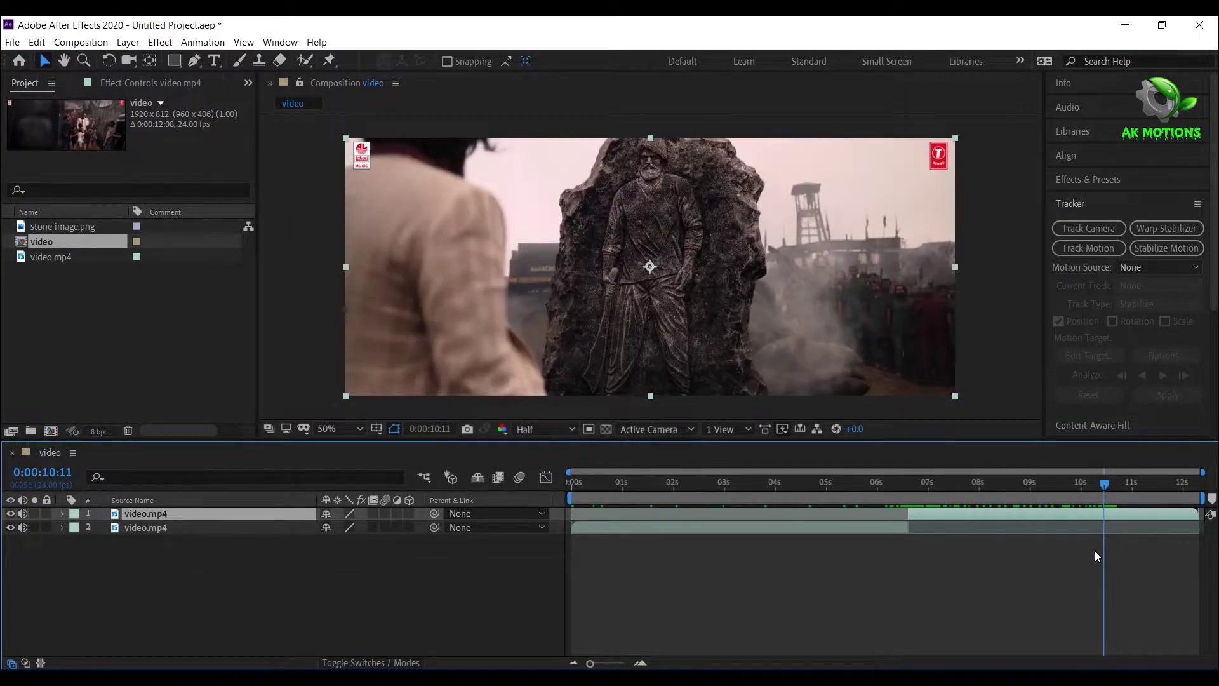
pyautogui.click(36, 42)
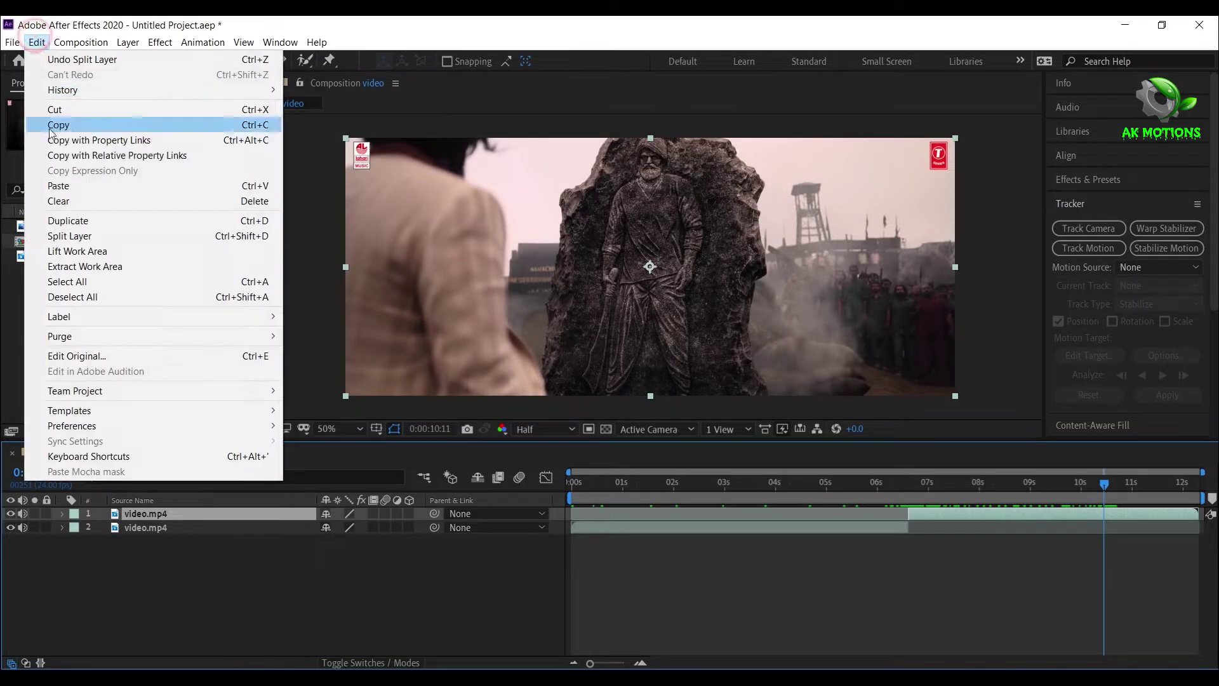
pyautogui.click(82, 240)
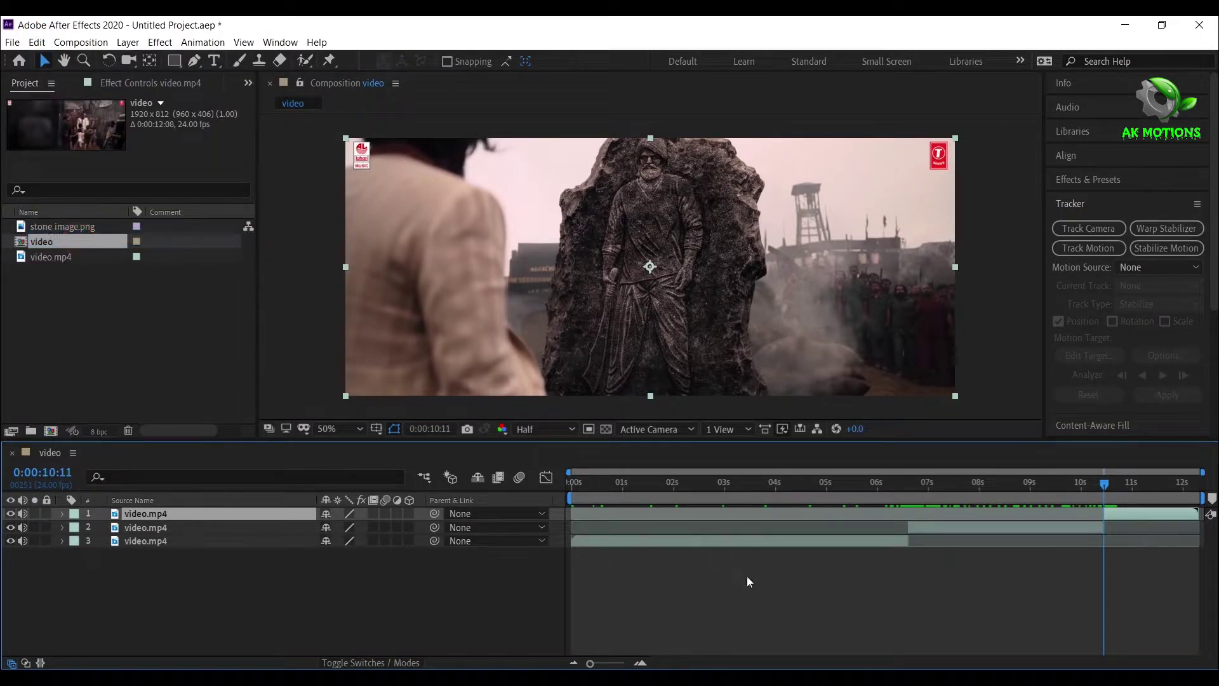
# - Draw a closed Pen tool mask around the stone statue on the middle video.mp4 clip at 0:00:06:17
pyautogui.moveTo(1109, 473); pyautogui.dragTo(1073, 486)
pyautogui.moveTo(998, 501); pyautogui.dragTo(912, 496)
pyautogui.click(989, 528)
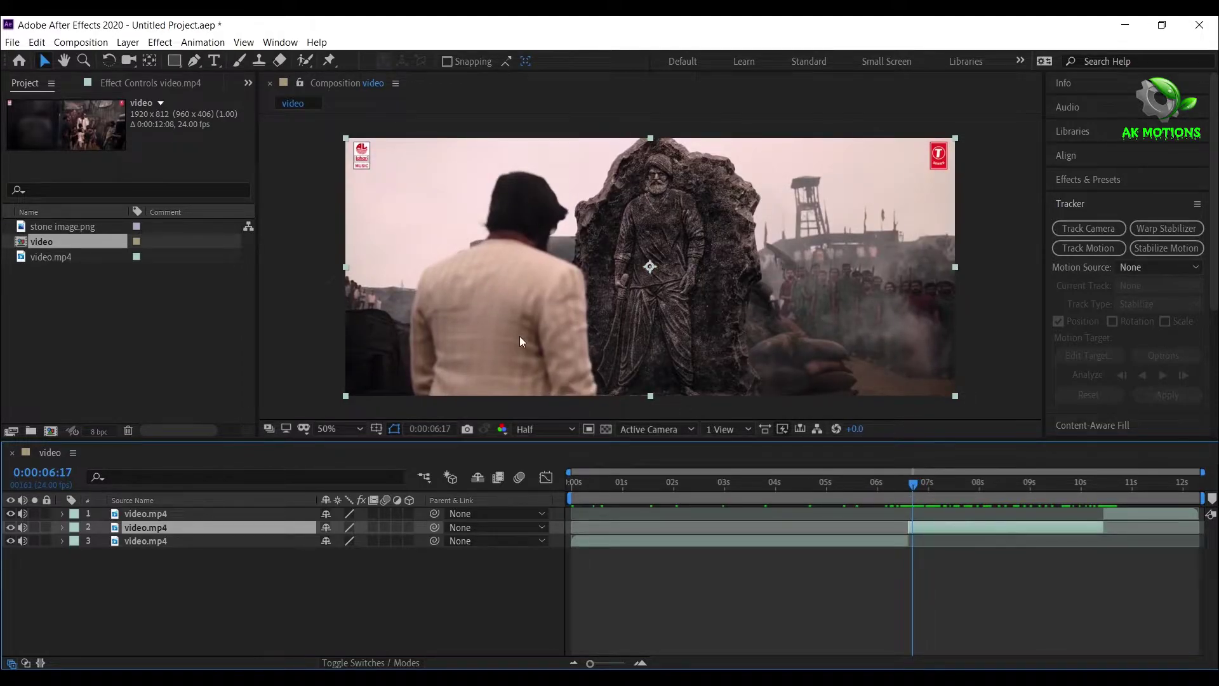
pyautogui.click(193, 61)
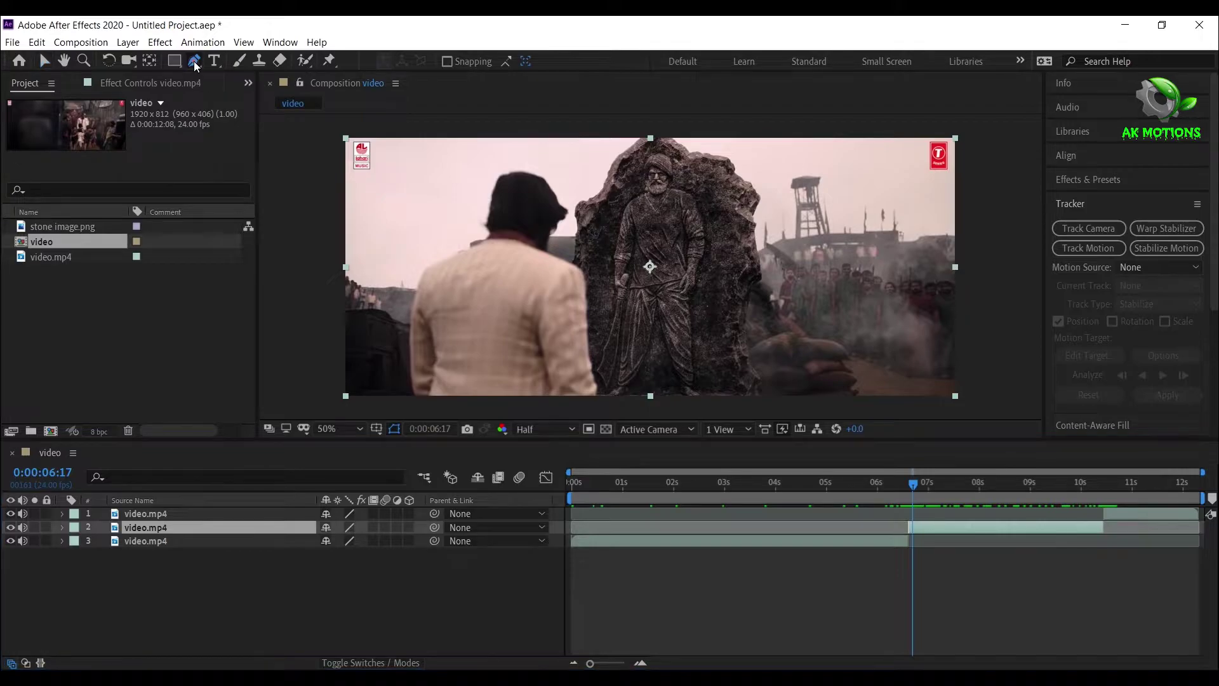
pyautogui.click(645, 152)
pyautogui.click(639, 170)
pyautogui.click(630, 187)
pyautogui.click(623, 198)
pyautogui.click(610, 213)
pyautogui.click(605, 229)
pyautogui.click(603, 252)
pyautogui.click(602, 278)
pyautogui.click(602, 300)
pyautogui.click(600, 325)
pyautogui.click(597, 346)
pyautogui.click(595, 365)
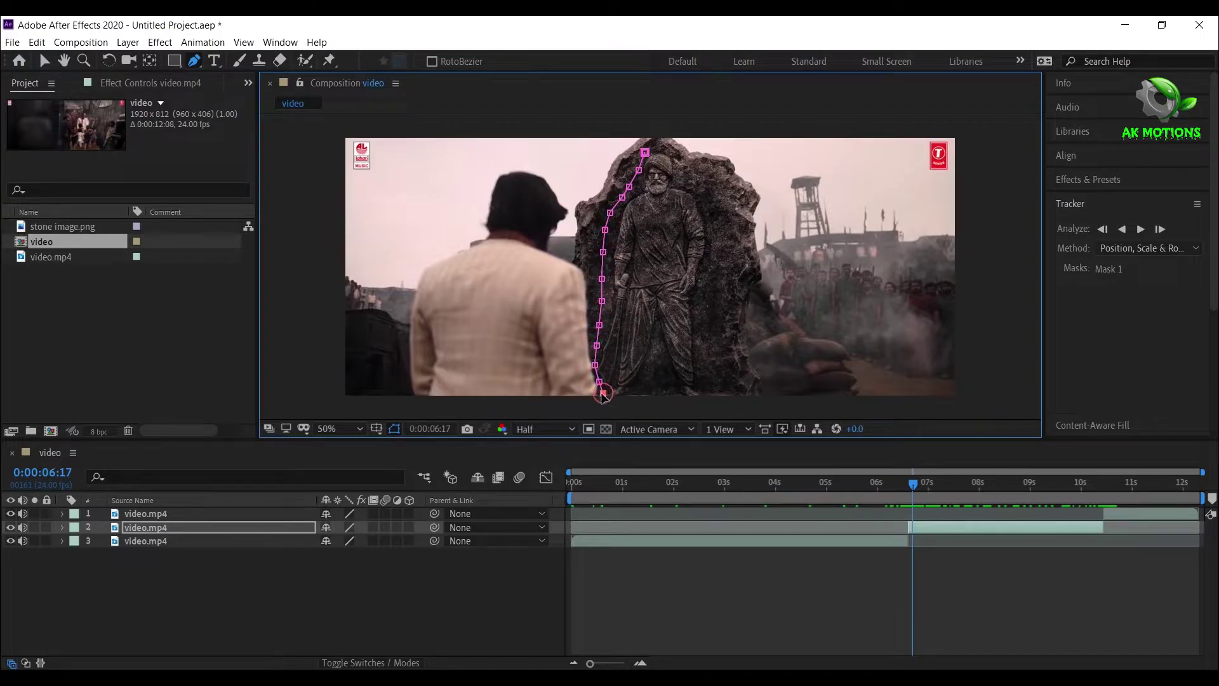
pyautogui.click(614, 399)
pyautogui.click(644, 403)
pyautogui.click(696, 401)
pyautogui.click(712, 395)
pyautogui.click(702, 367)
pyautogui.click(712, 331)
pyautogui.click(714, 305)
pyautogui.click(721, 267)
pyautogui.click(722, 236)
pyautogui.click(719, 202)
pyautogui.click(707, 179)
pyautogui.click(694, 167)
pyautogui.click(665, 146)
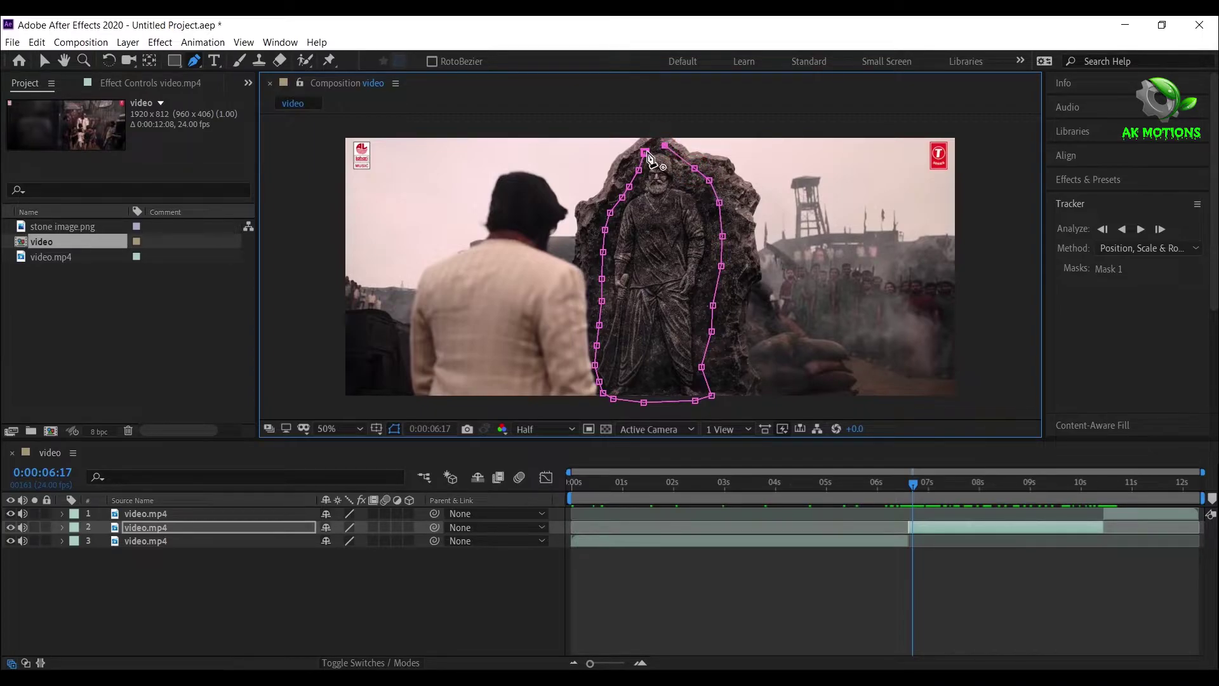
pyautogui.click(646, 153)
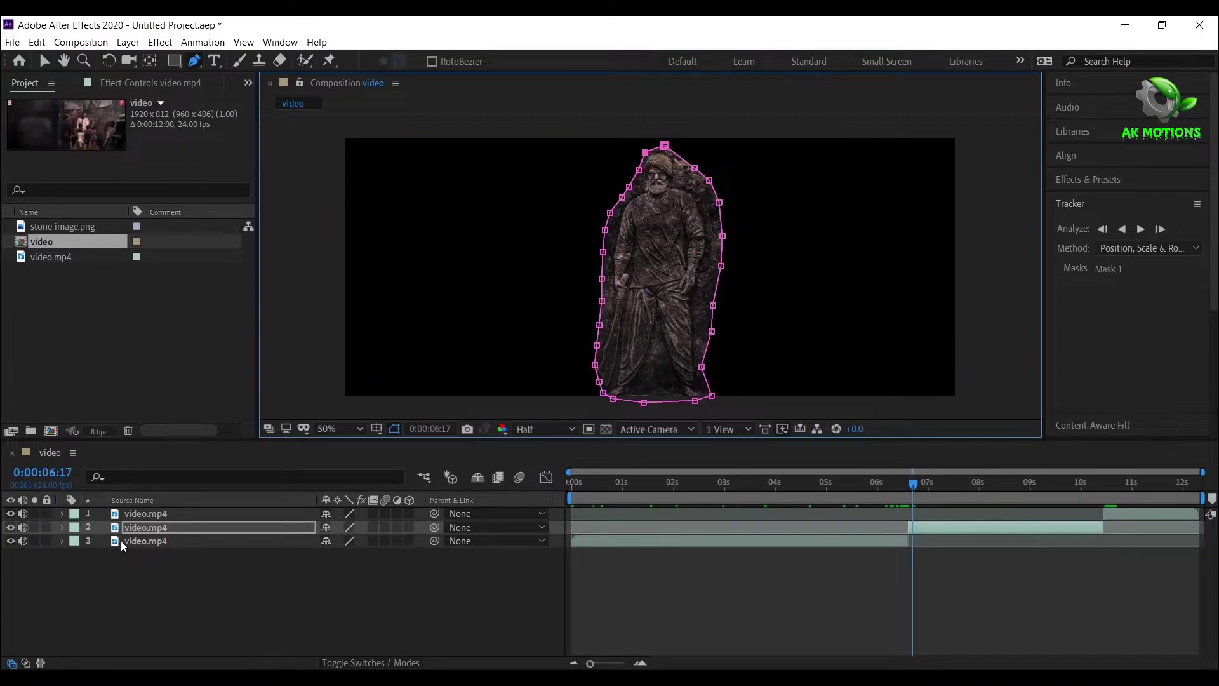
# - Invert Mask 1 on the middle clip, set its feather to 50 pixels, and check the cut-out against the transparency grid
pyautogui.click(62, 528)
pyautogui.click(76, 542)
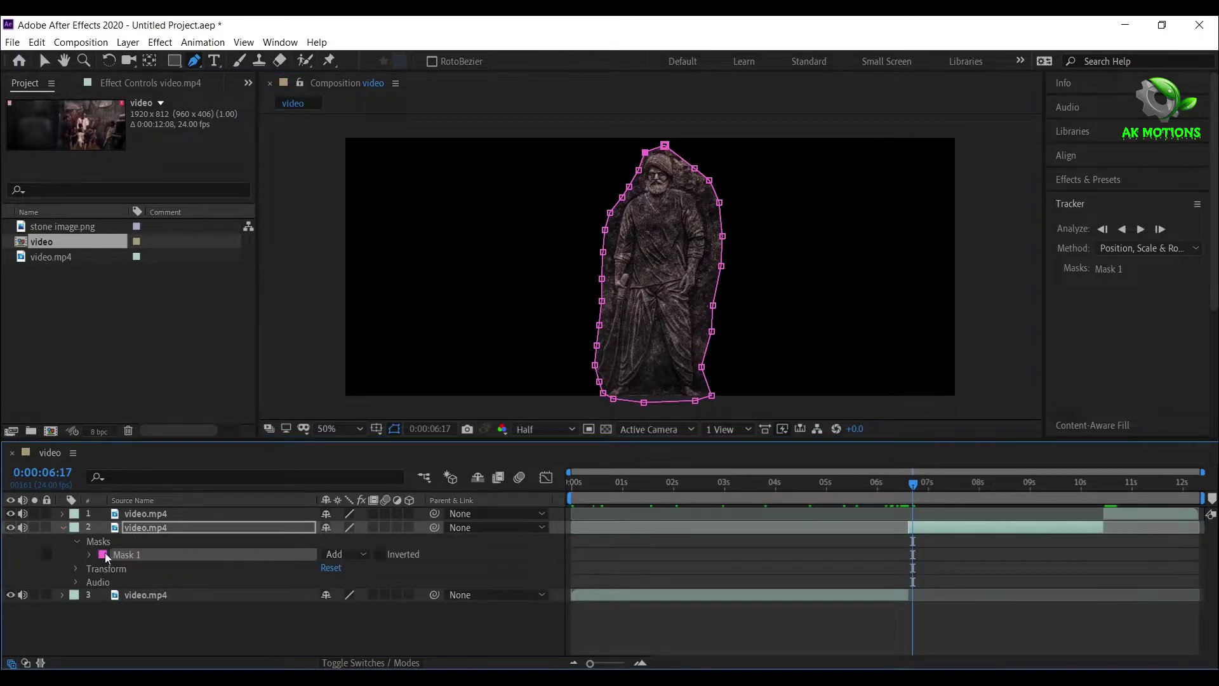
pyautogui.click(381, 554)
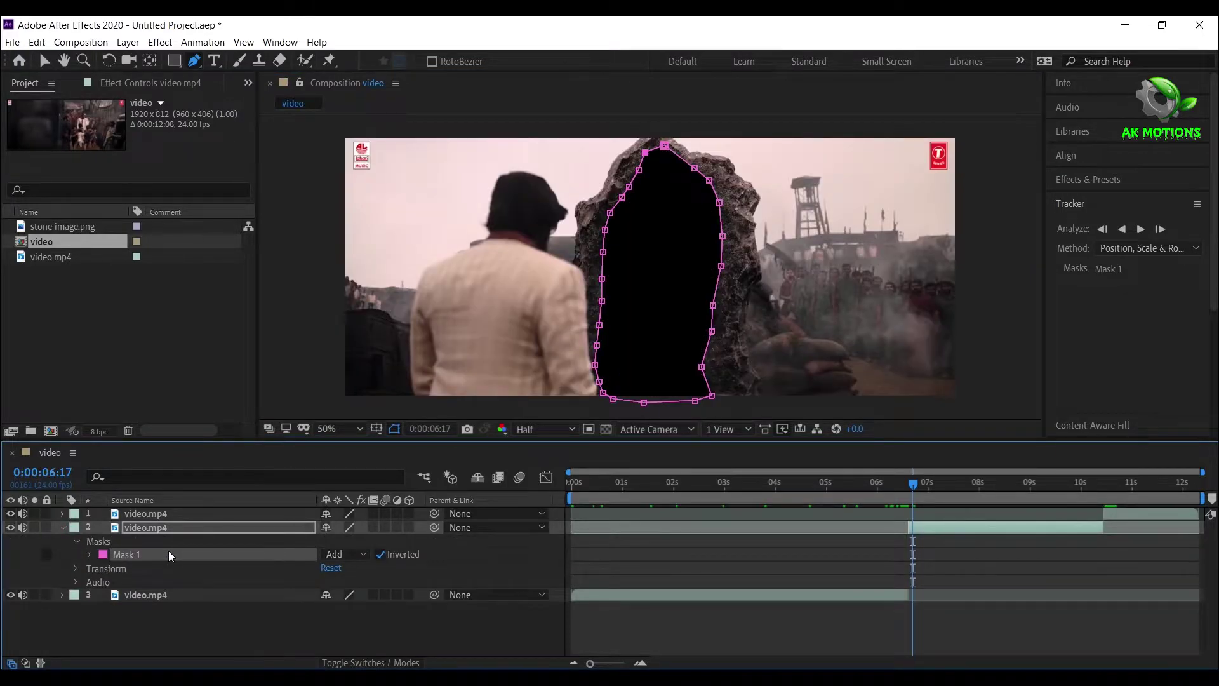
pyautogui.press('f')
pyautogui.click(339, 554)
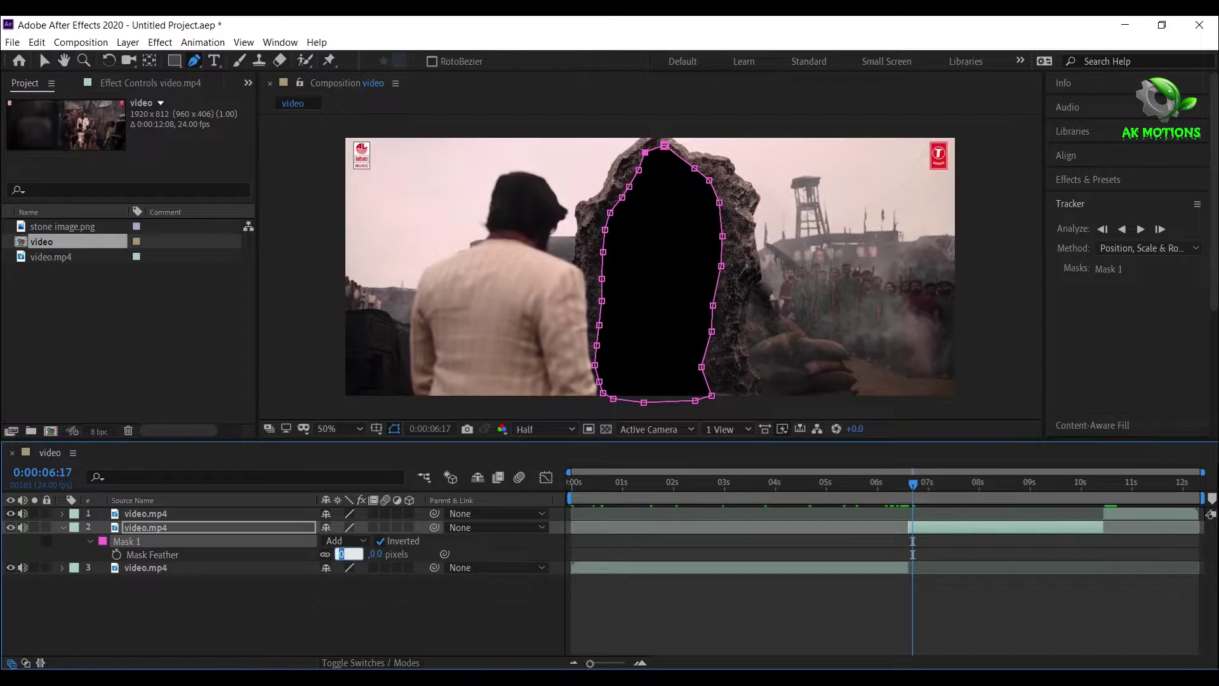
pyautogui.press('Return')
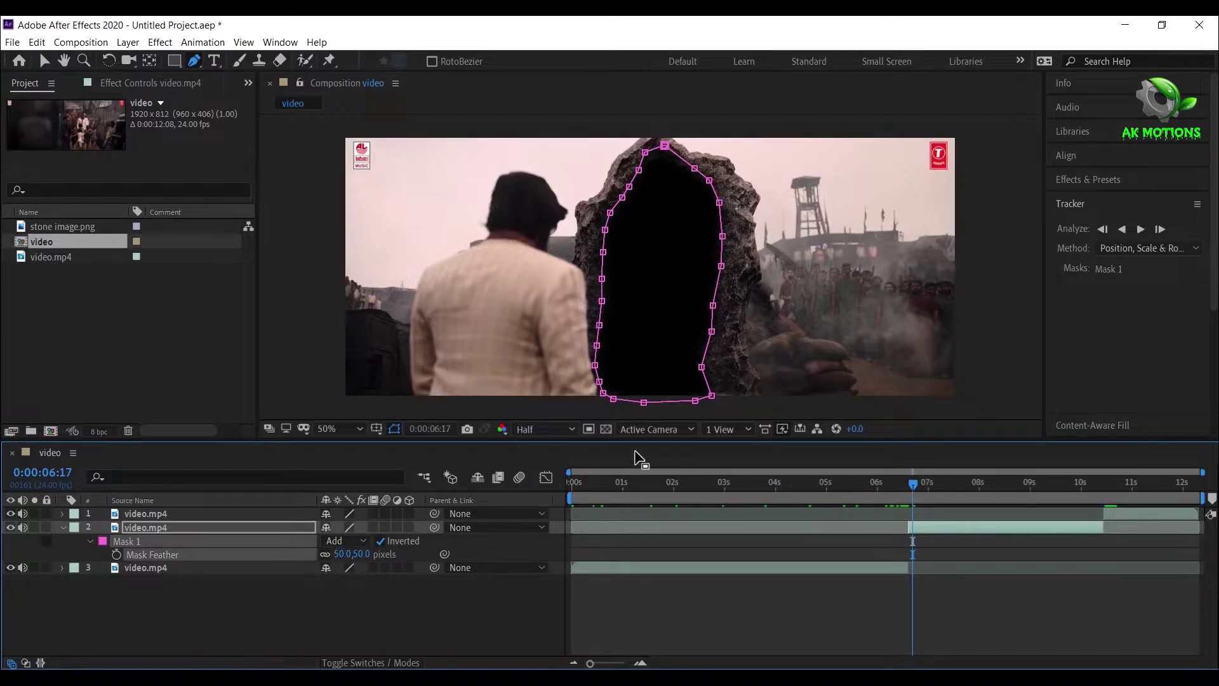
pyautogui.click(606, 430)
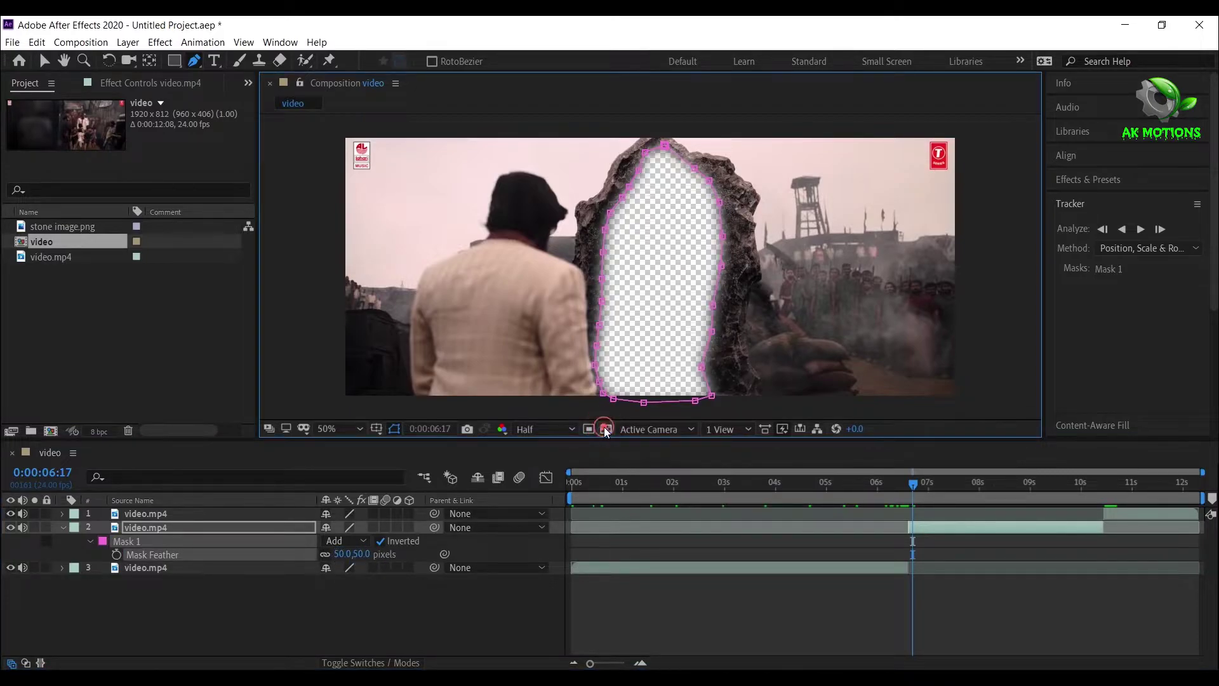
pyautogui.click(607, 429)
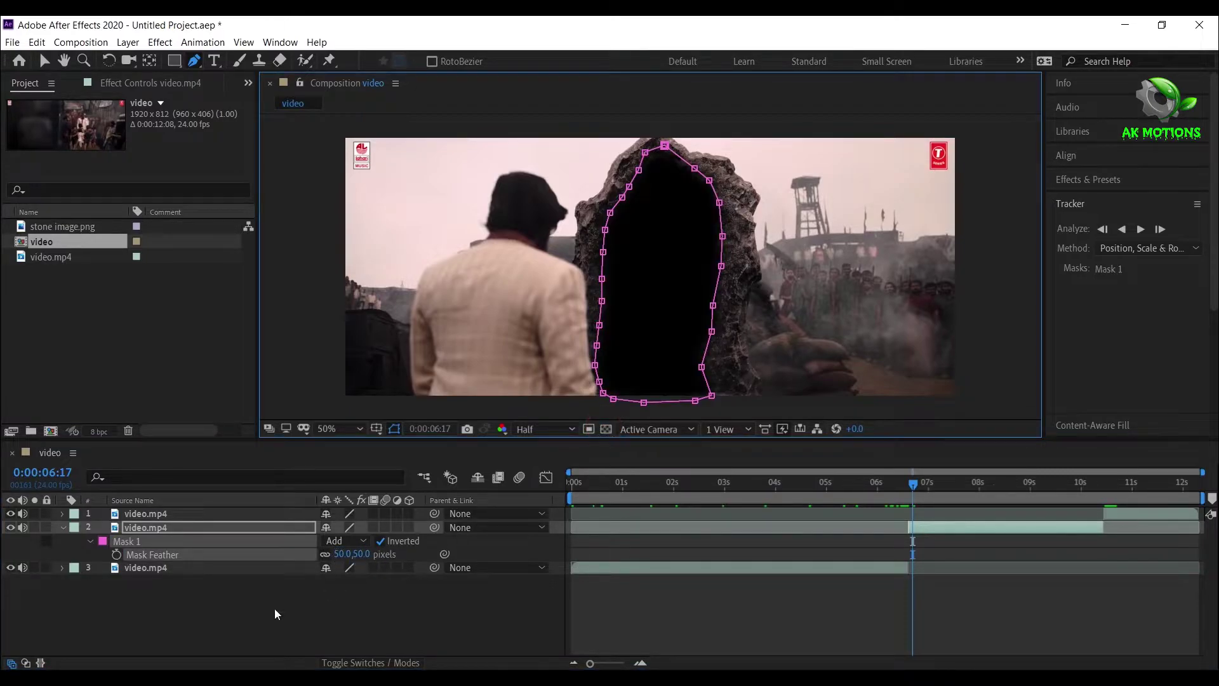
# - Expand Mask 1's properties and align the middle clip's start with the cut at 0:00:06:15
pyautogui.click(90, 540)
pyautogui.click(61, 527)
pyautogui.click(61, 527)
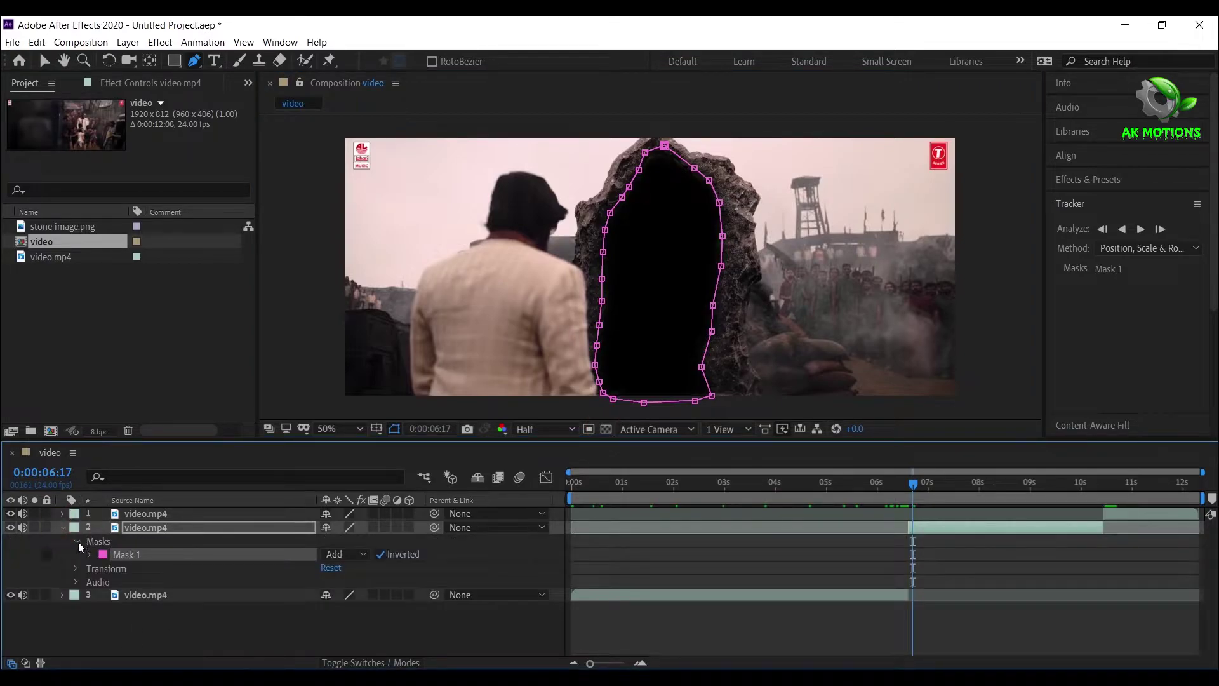
pyautogui.click(89, 554)
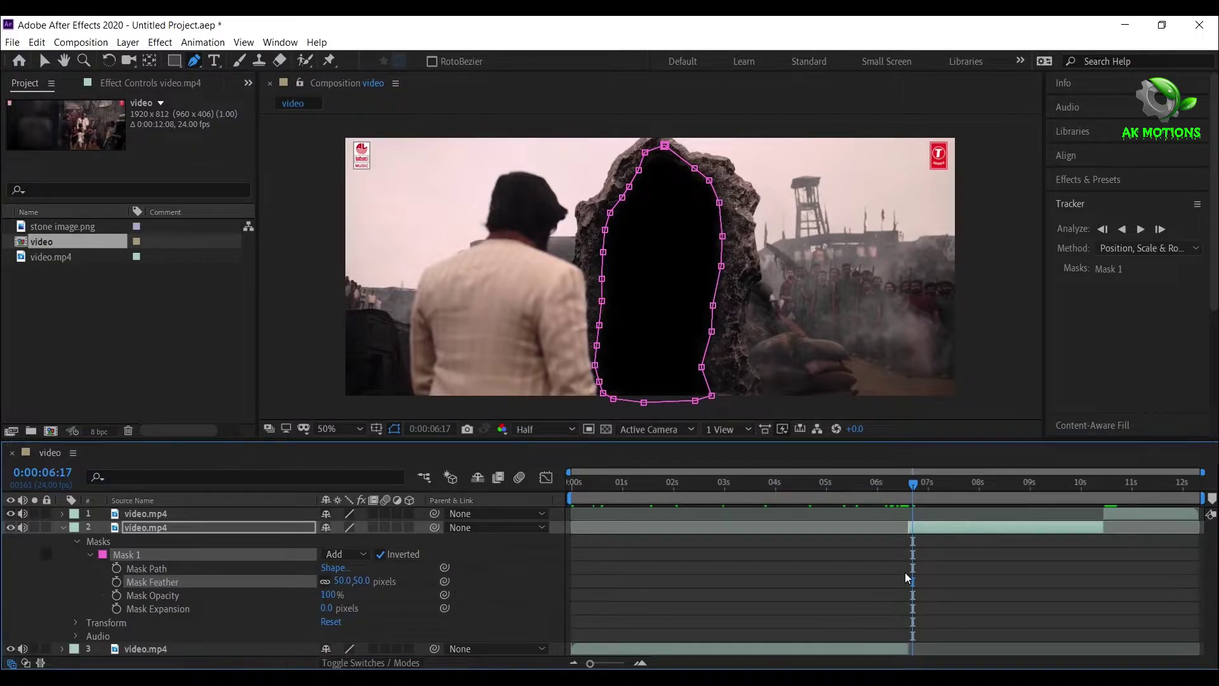
pyautogui.moveTo(599, 665); pyautogui.dragTo(619, 666)
pyautogui.moveTo(883, 486); pyautogui.dragTo(879, 483)
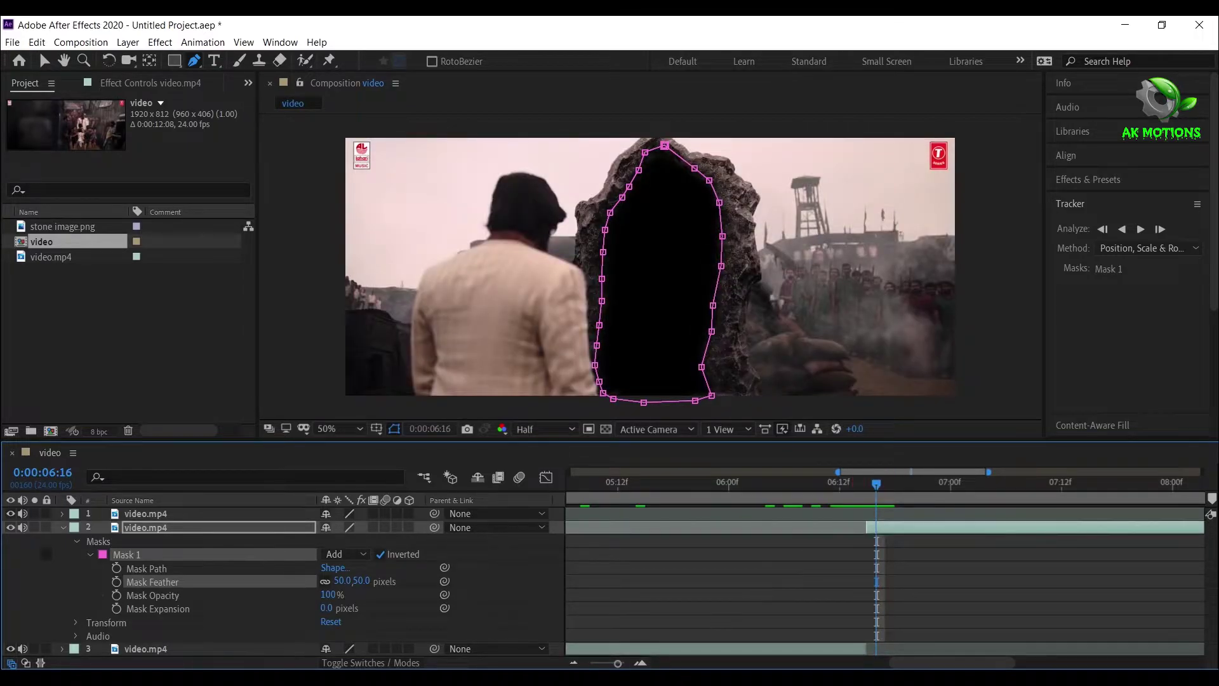
pyautogui.moveTo(613, 666)
pyautogui.mouseDown()
pyautogui.moveTo(590, 664)
pyautogui.moveTo(624, 665)
pyautogui.mouseUp()
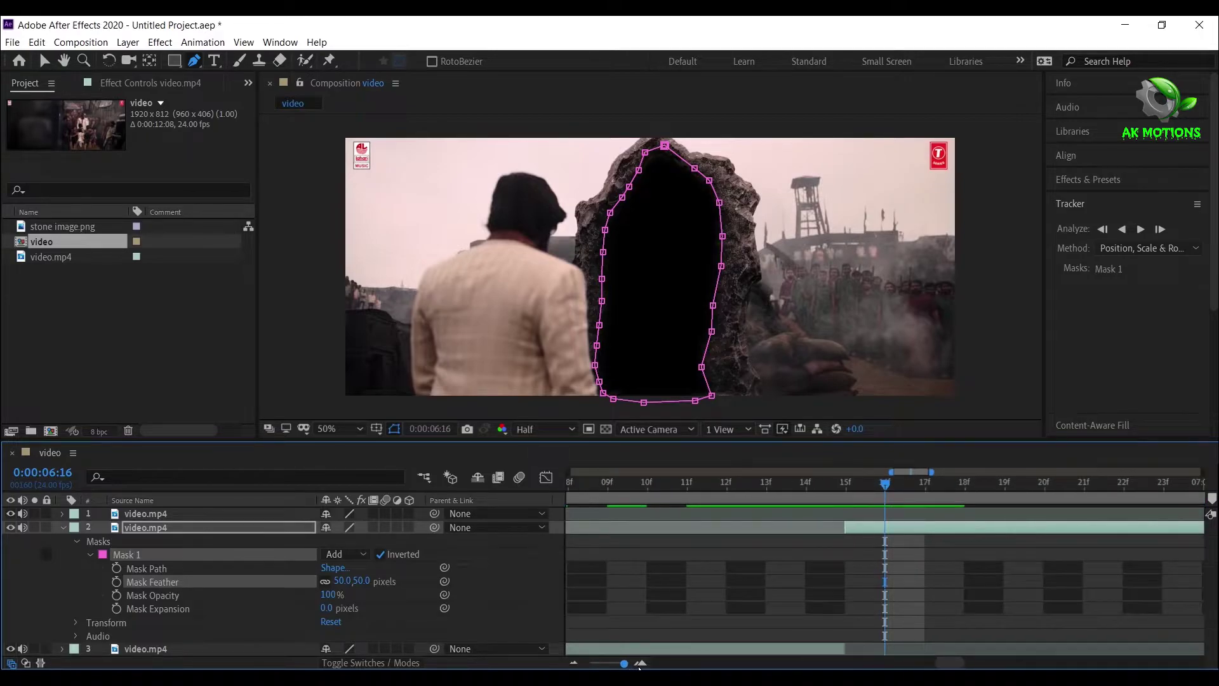
pyautogui.click(844, 528)
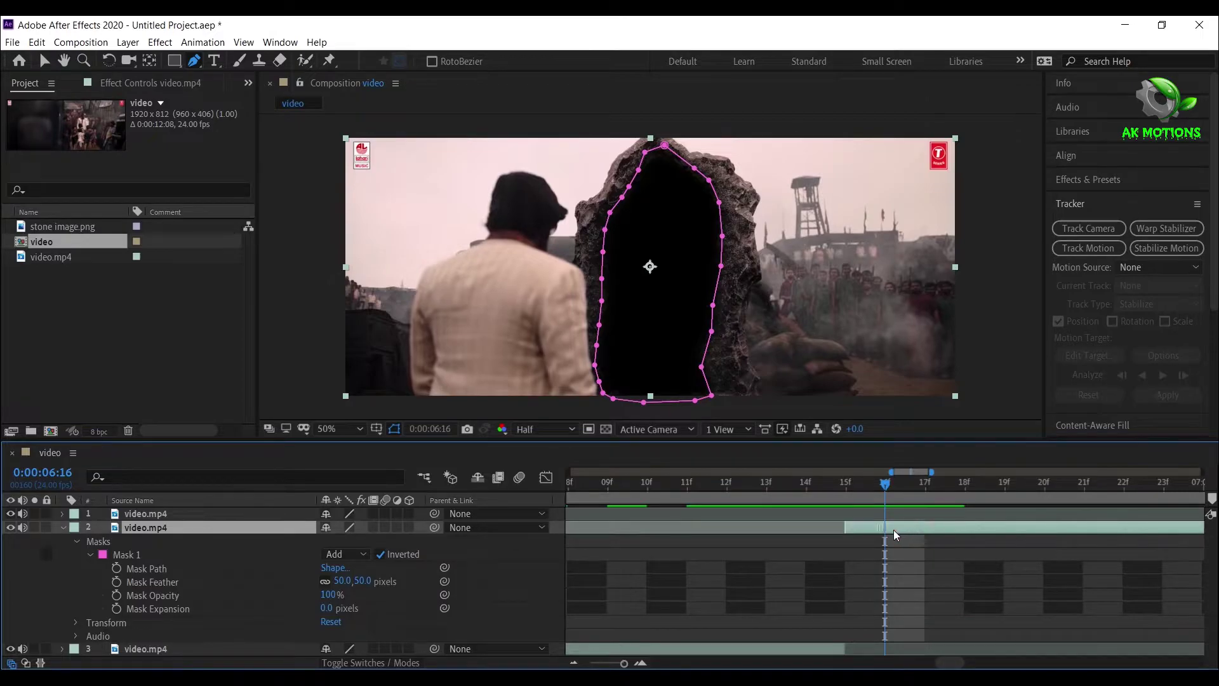
pyautogui.click(843, 493)
pyautogui.press('[')
pyautogui.moveTo(814, 498); pyautogui.dragTo(877, 502)
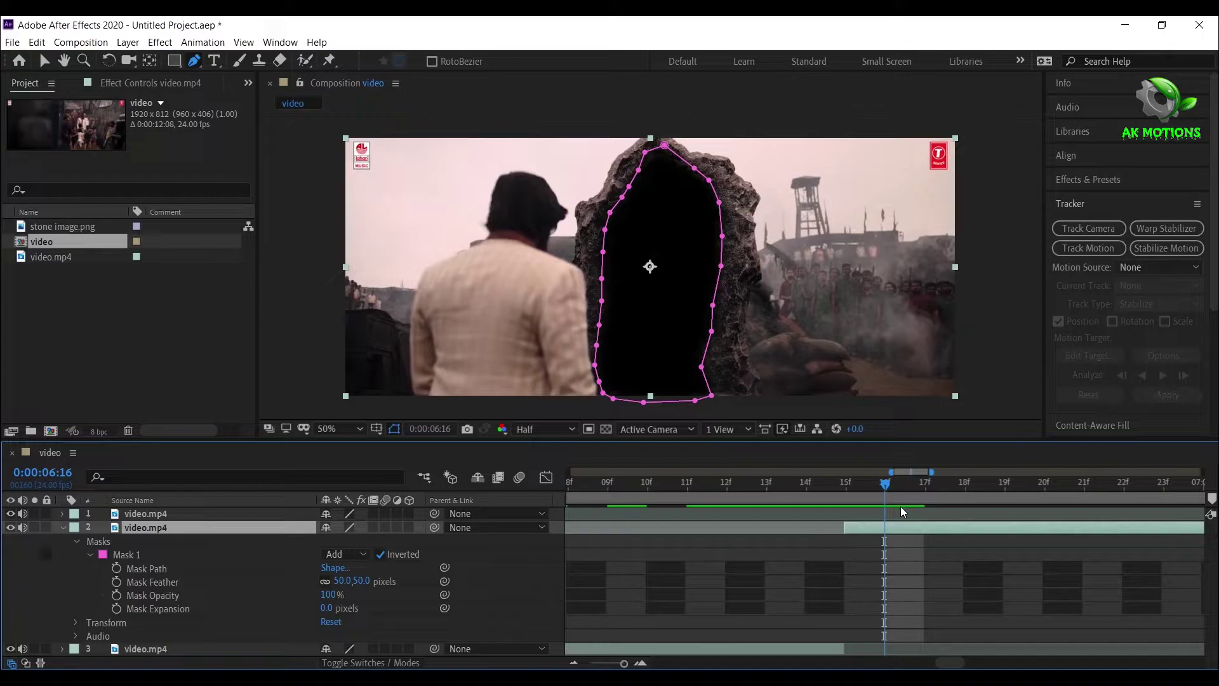
# - Add a Mask Path keyframe for Mask 1 at 0:00:06:15, the start of the middle clip
pyautogui.click(857, 482)
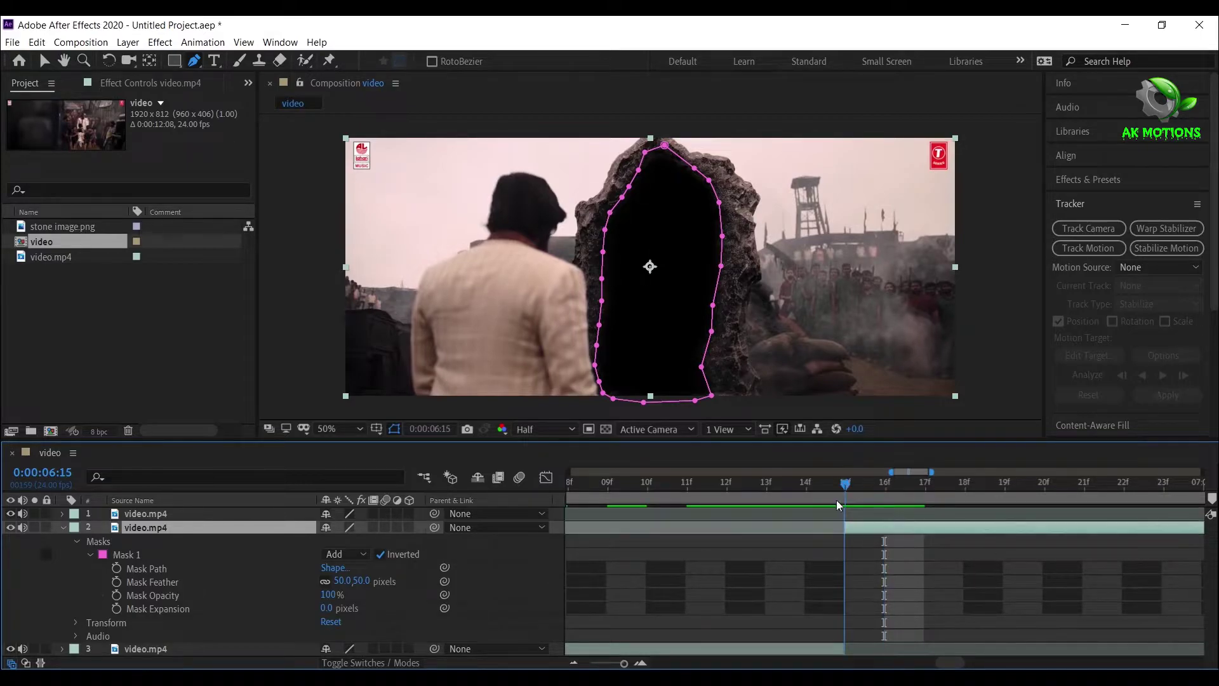
pyautogui.click(117, 567)
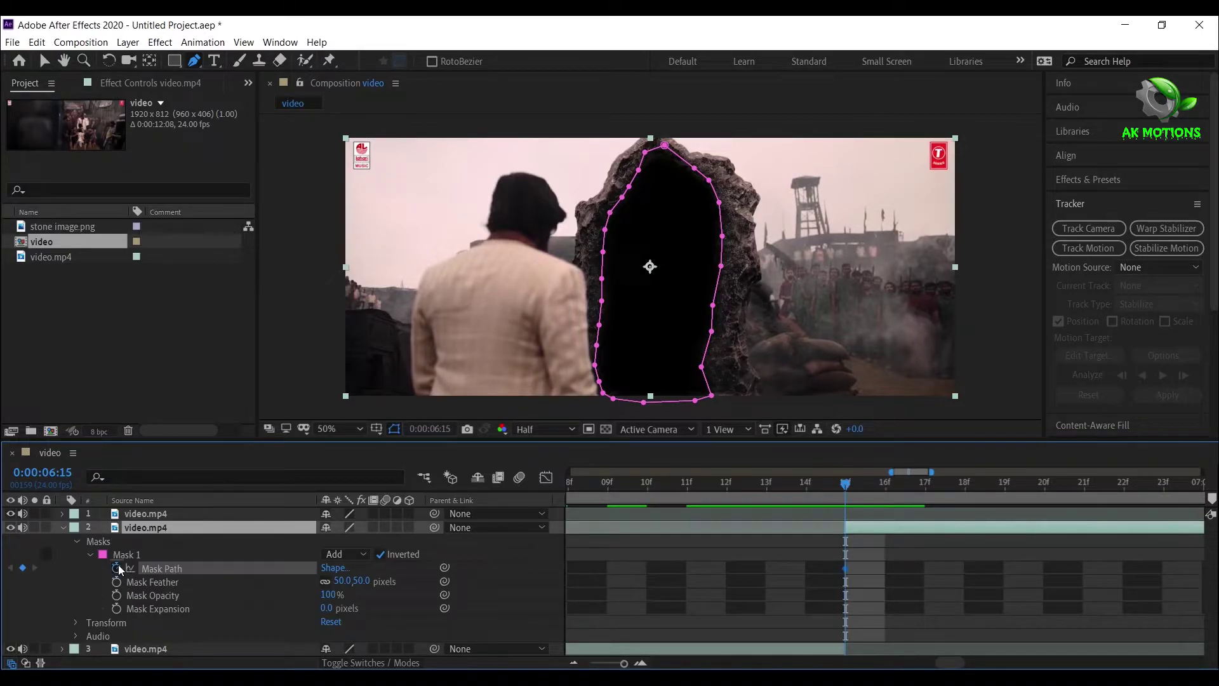
pyautogui.click(196, 568)
# - Reshape Mask 1 at 0:00:09:01 by moving its side points outward to follow the enlarged rock, keyframing the path
pyautogui.moveTo(622, 664); pyautogui.dragTo(590, 663)
pyautogui.moveTo(968, 495); pyautogui.dragTo(1033, 498)
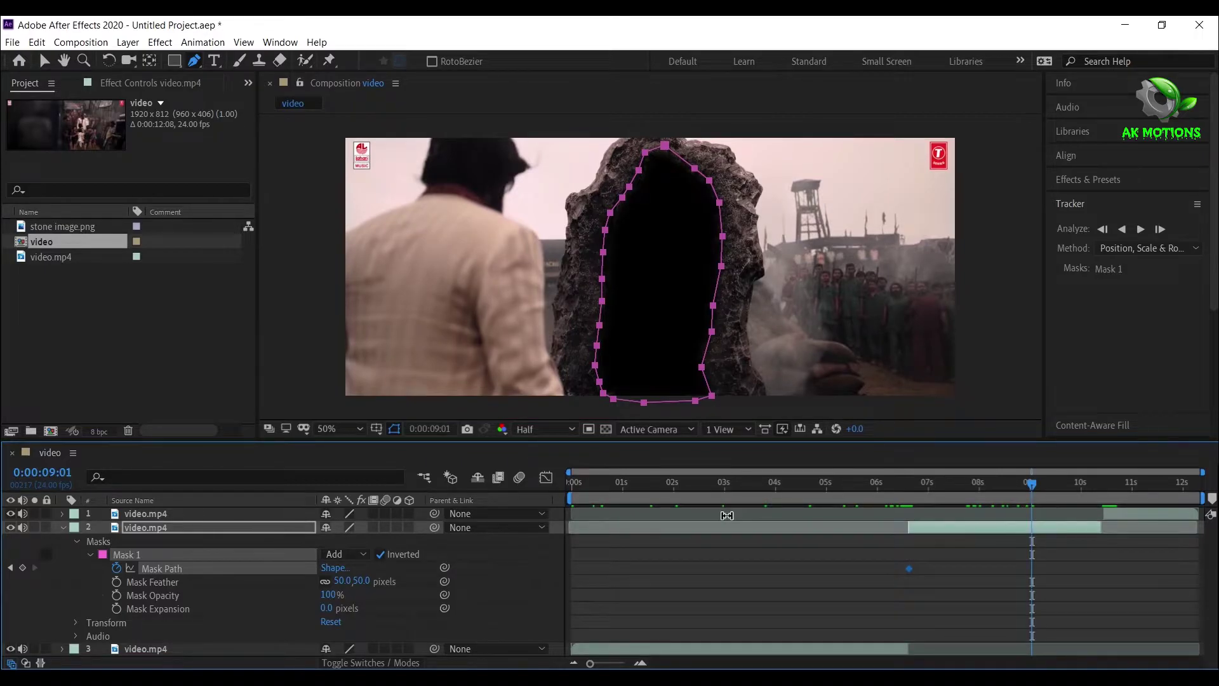
pyautogui.click(646, 159)
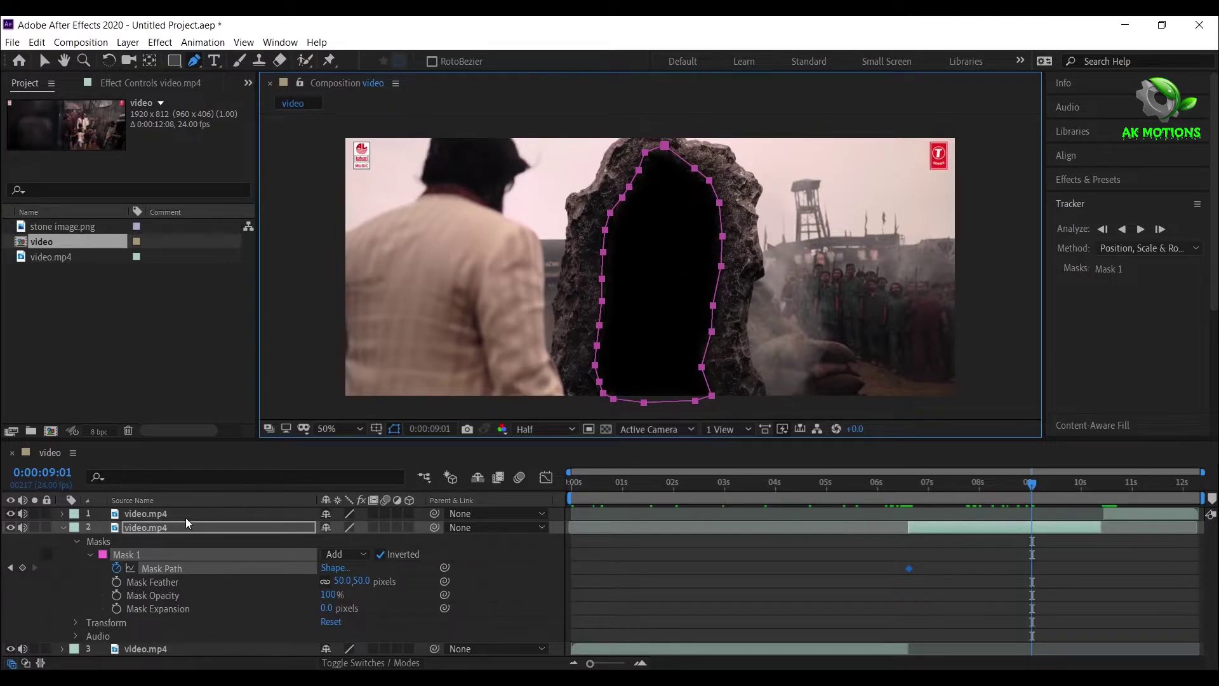
pyautogui.click(184, 542)
pyautogui.click(643, 153)
pyautogui.moveTo(639, 170); pyautogui.dragTo(587, 387)
pyautogui.moveTo(701, 367); pyautogui.dragTo(726, 194)
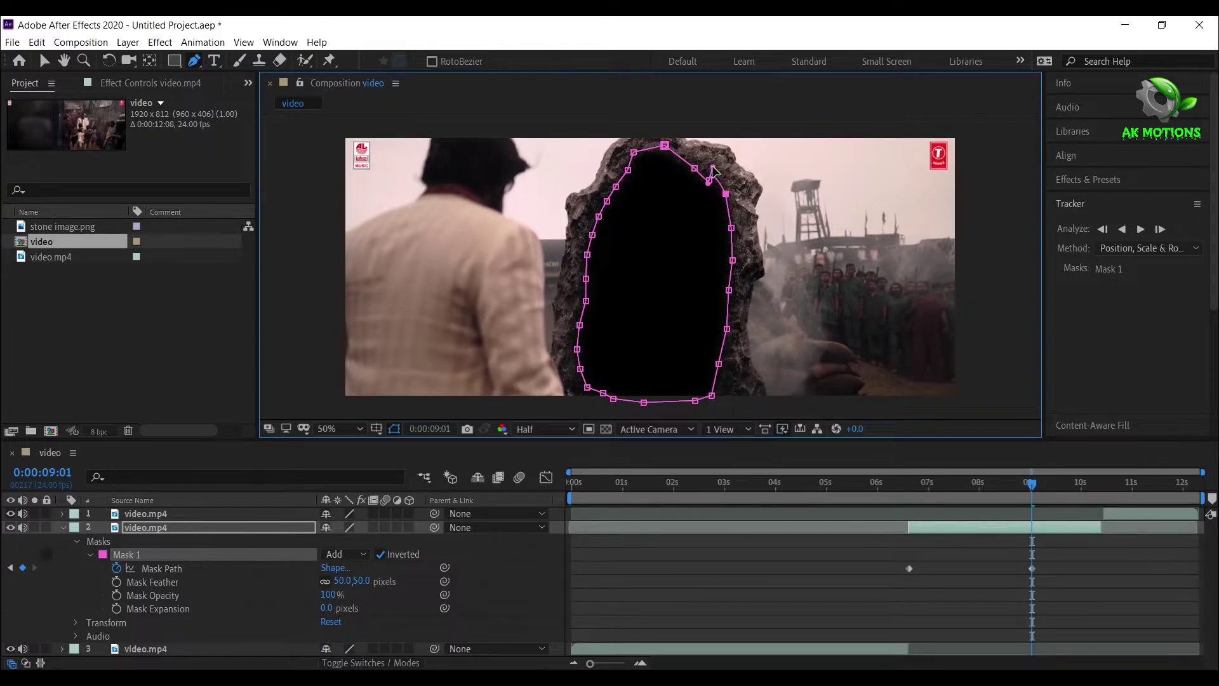
pyautogui.moveTo(695, 169); pyautogui.dragTo(714, 170)
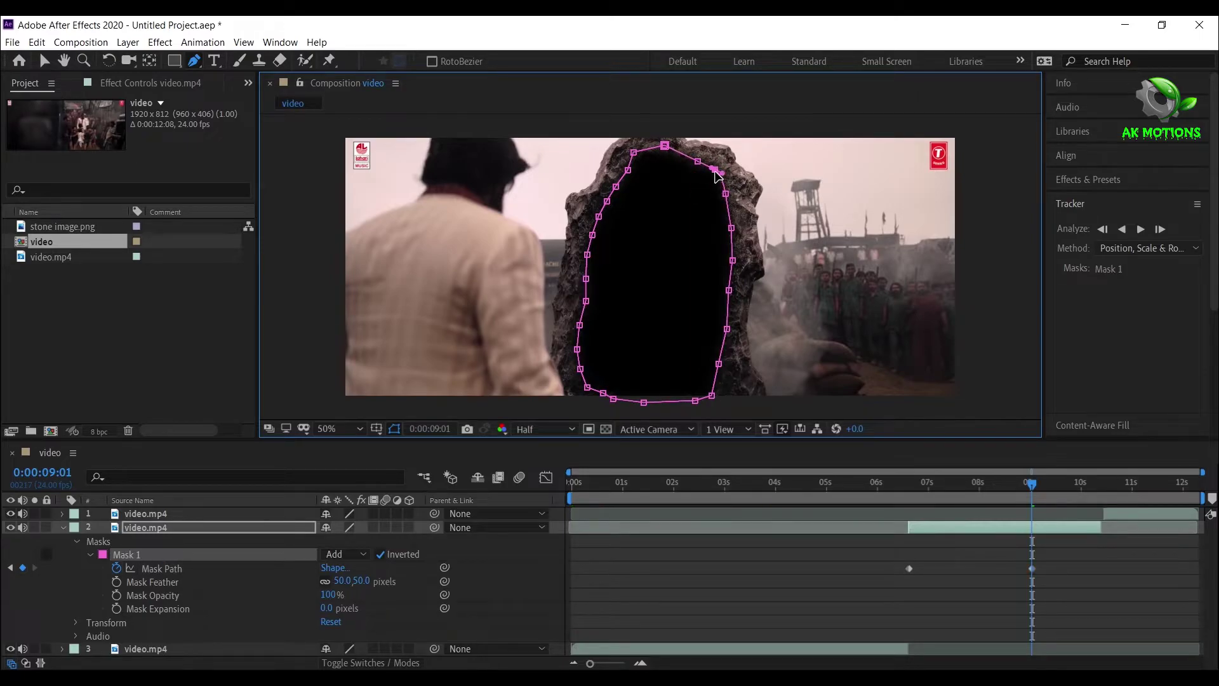
# - Adjust the mask points again at 0:00:10:07 to fit the inner rock edge, adding another Mask Path keyframe
pyautogui.moveTo(932, 488); pyautogui.dragTo(1096, 515)
pyautogui.moveTo(635, 154); pyautogui.dragTo(584, 236)
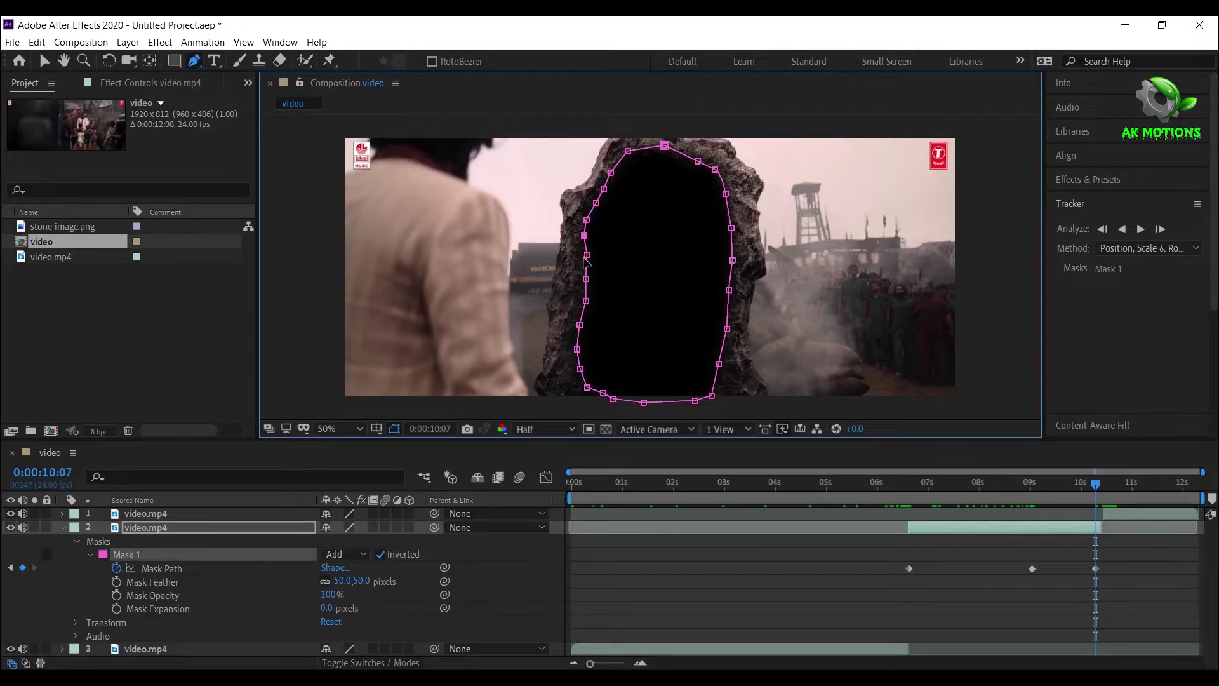
pyautogui.moveTo(586, 278); pyautogui.dragTo(573, 352)
pyautogui.moveTo(719, 364); pyautogui.dragTo(724, 364)
pyautogui.moveTo(732, 227); pyautogui.dragTo(737, 229)
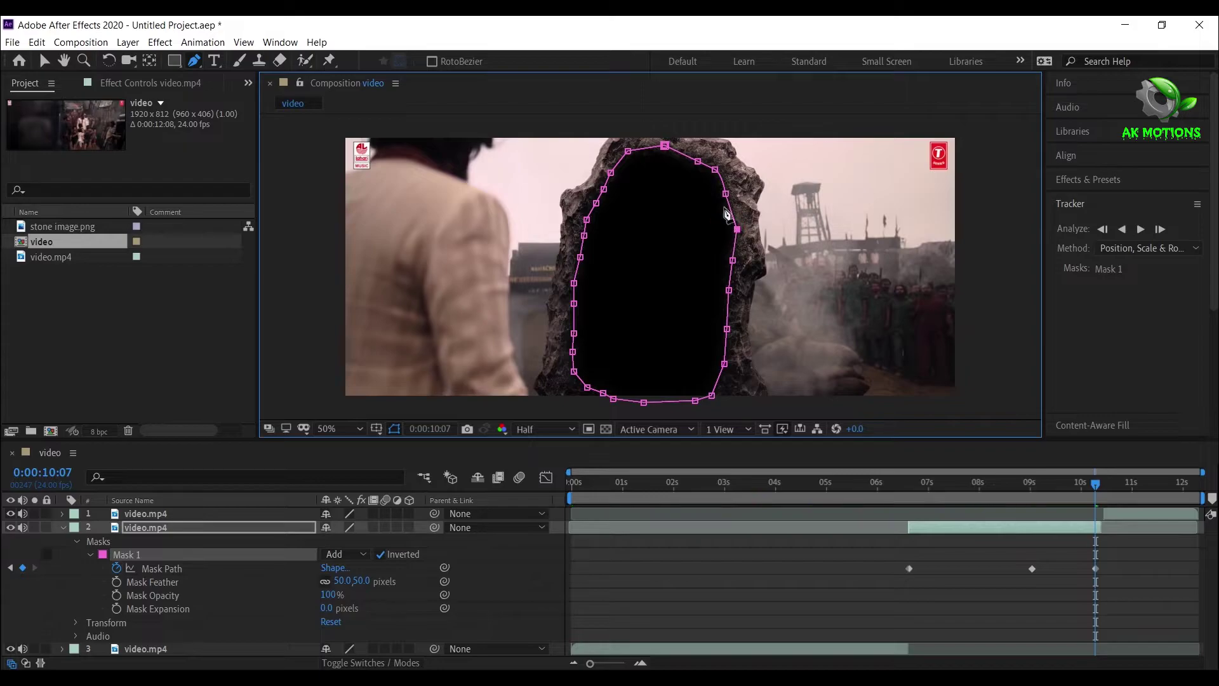
pyautogui.moveTo(698, 162); pyautogui.dragTo(696, 158)
# - Move the last video.mp4 clip's start to 0:00:10:10 so that it directly follows the middle clip
pyautogui.moveTo(1103, 494)
pyautogui.mouseDown()
pyautogui.moveTo(1060, 496)
pyautogui.moveTo(1103, 499)
pyautogui.mouseUp()
pyautogui.moveTo(590, 664); pyautogui.dragTo(625, 663)
pyautogui.moveTo(894, 493); pyautogui.dragTo(925, 493)
pyautogui.click(923, 510)
pyautogui.scroll(-6, 910, 512)
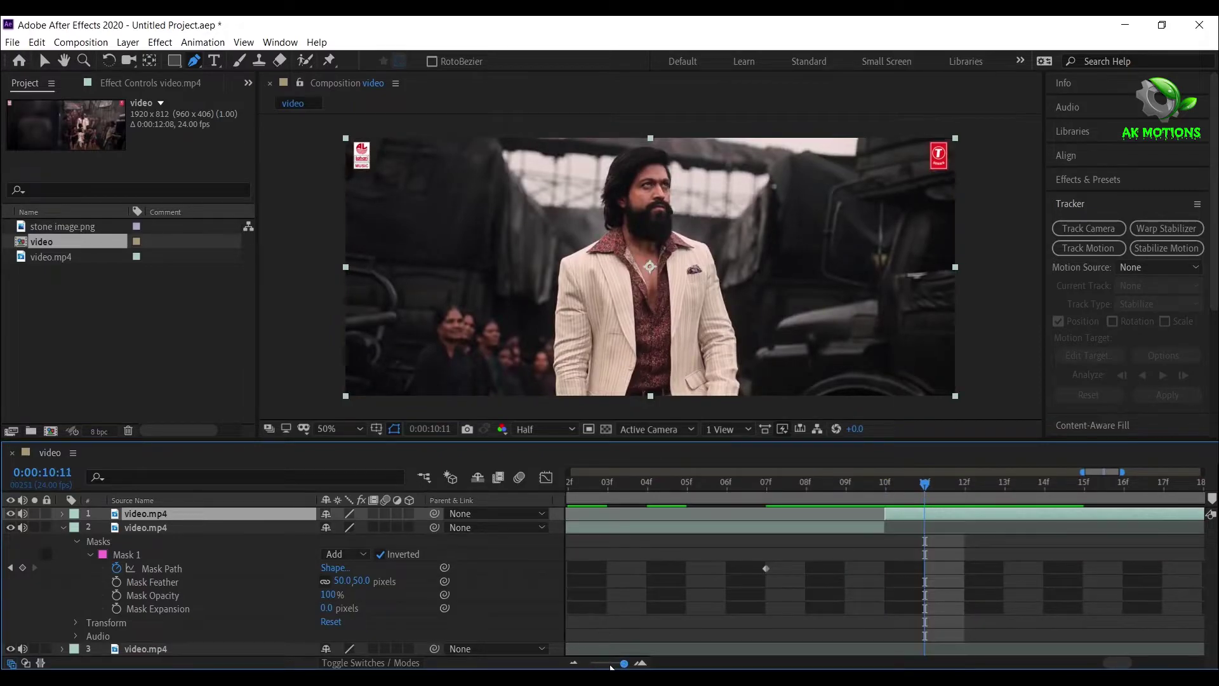
# - Apply Easy Ease to all three Mask Path keyframes of the middle clip, then collapse its layer properties
pyautogui.moveTo(887, 563); pyautogui.dragTo(1123, 591)
pyautogui.rightClick(1034, 569)
pyautogui.moveTo(1051, 562)
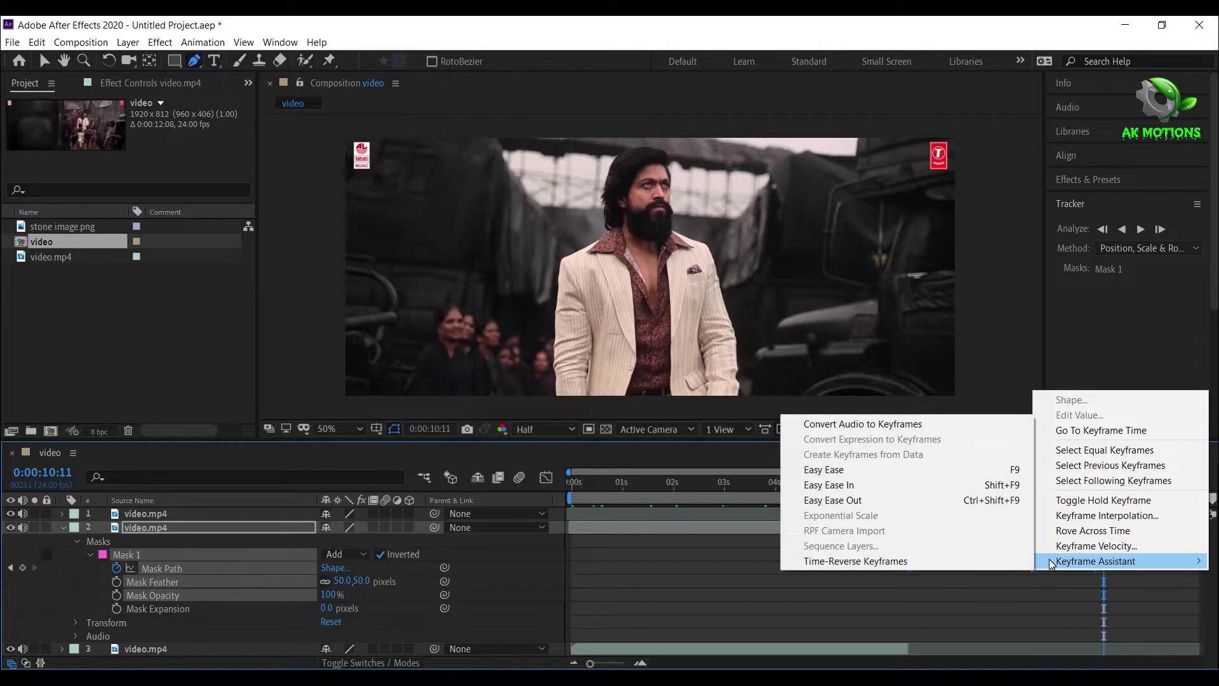
pyautogui.click(823, 469)
pyautogui.click(932, 494)
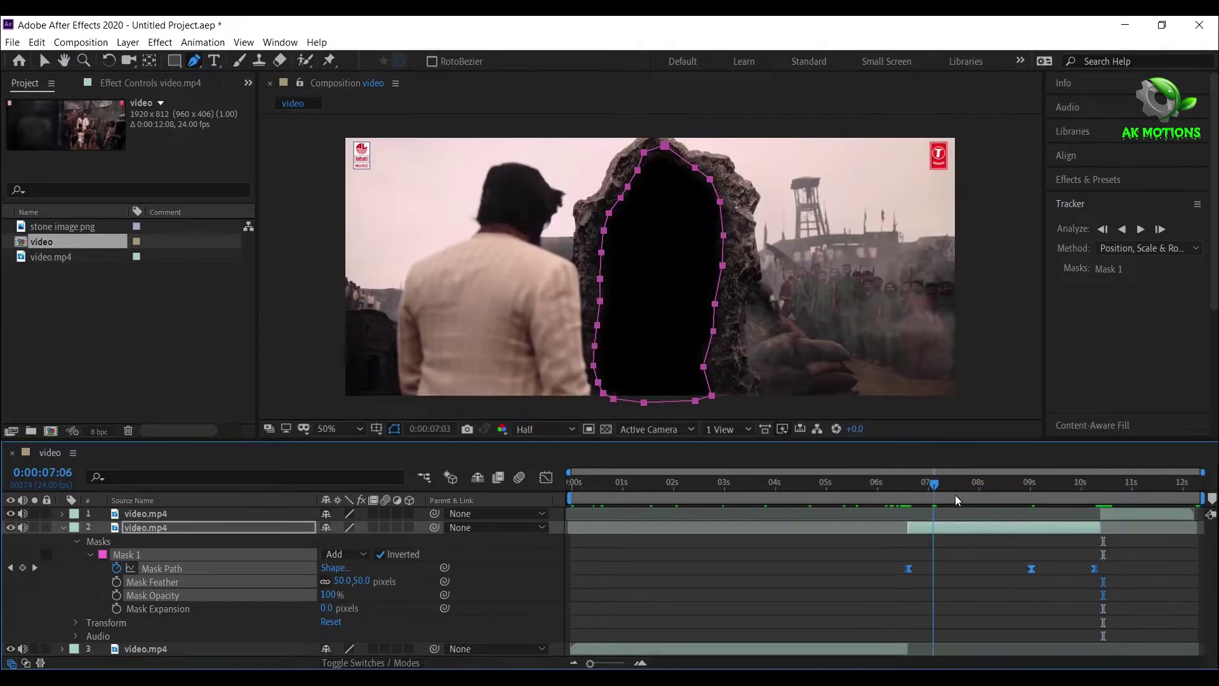
pyautogui.moveTo(955, 494); pyautogui.dragTo(1006, 496)
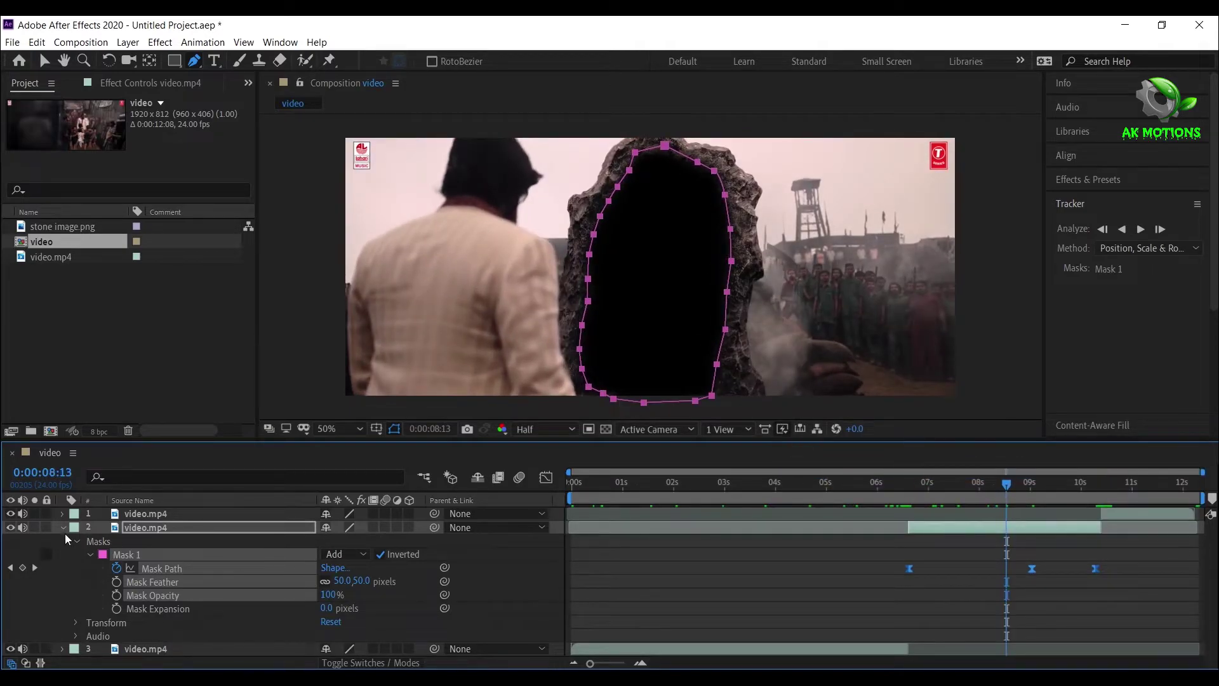
pyautogui.click(62, 530)
# - Run Track Camera on the masked middle video.mp4 layer
pyautogui.click(1030, 493)
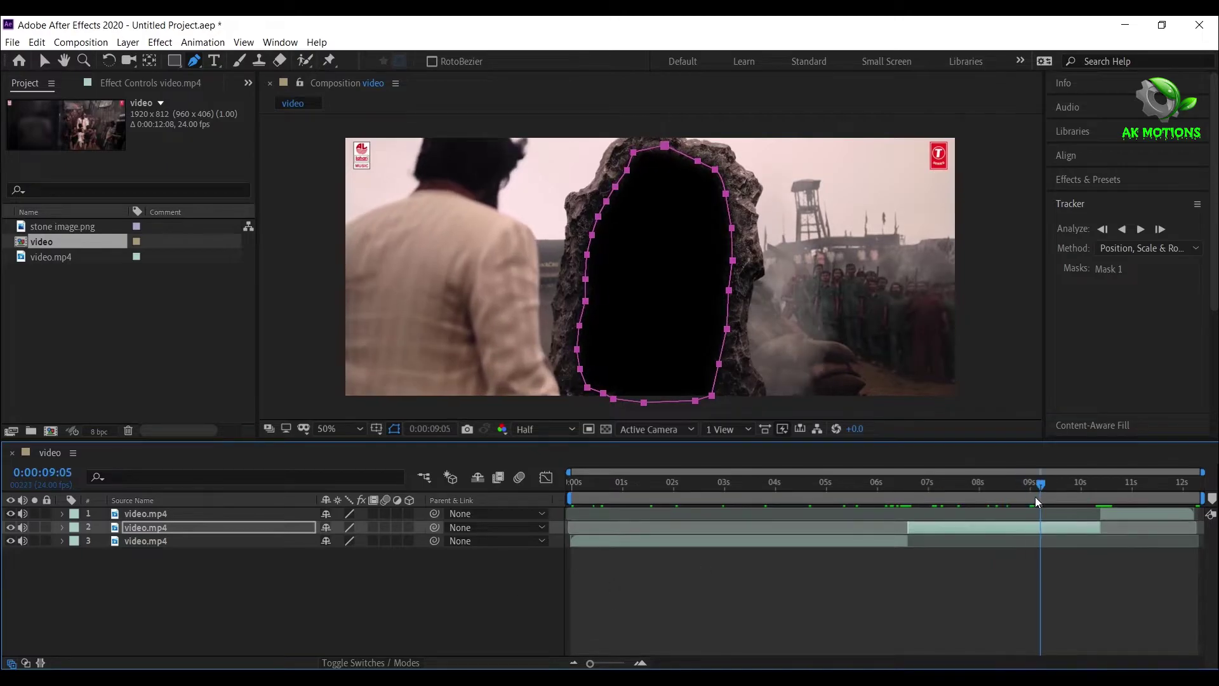
pyautogui.click(333, 608)
pyautogui.moveTo(1050, 481)
pyautogui.mouseDown()
pyautogui.moveTo(960, 495)
pyautogui.moveTo(1040, 500)
pyautogui.mouseUp()
pyautogui.click(1020, 530)
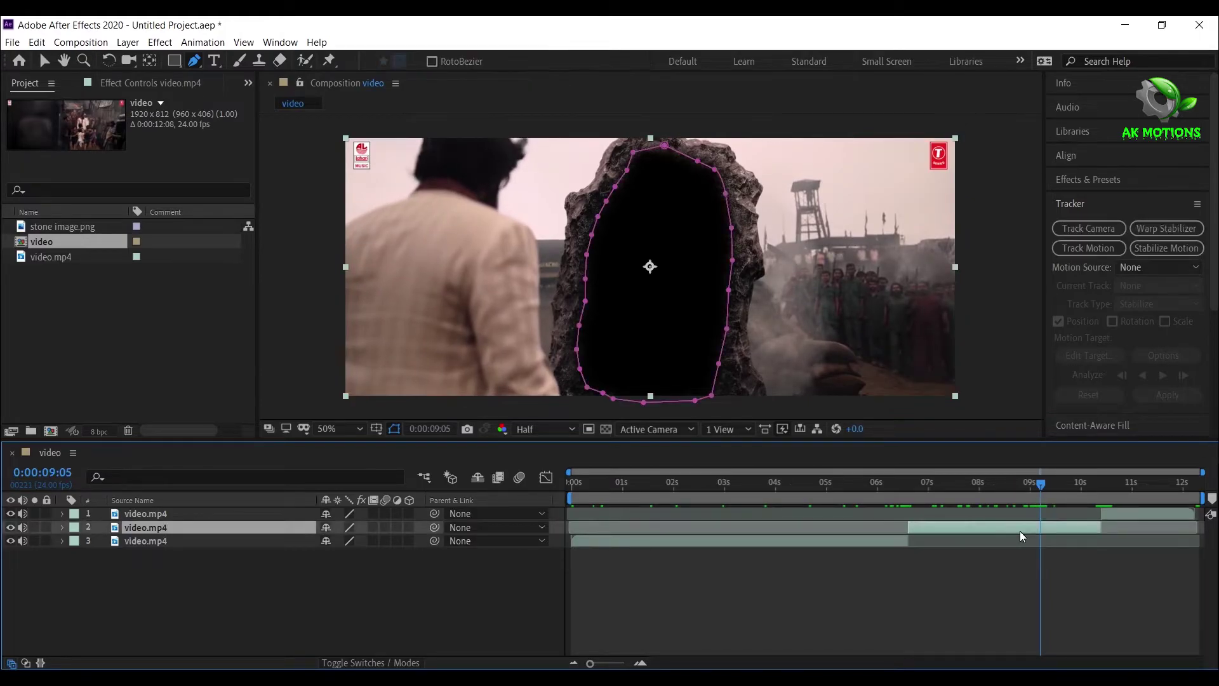
pyautogui.click(1067, 205)
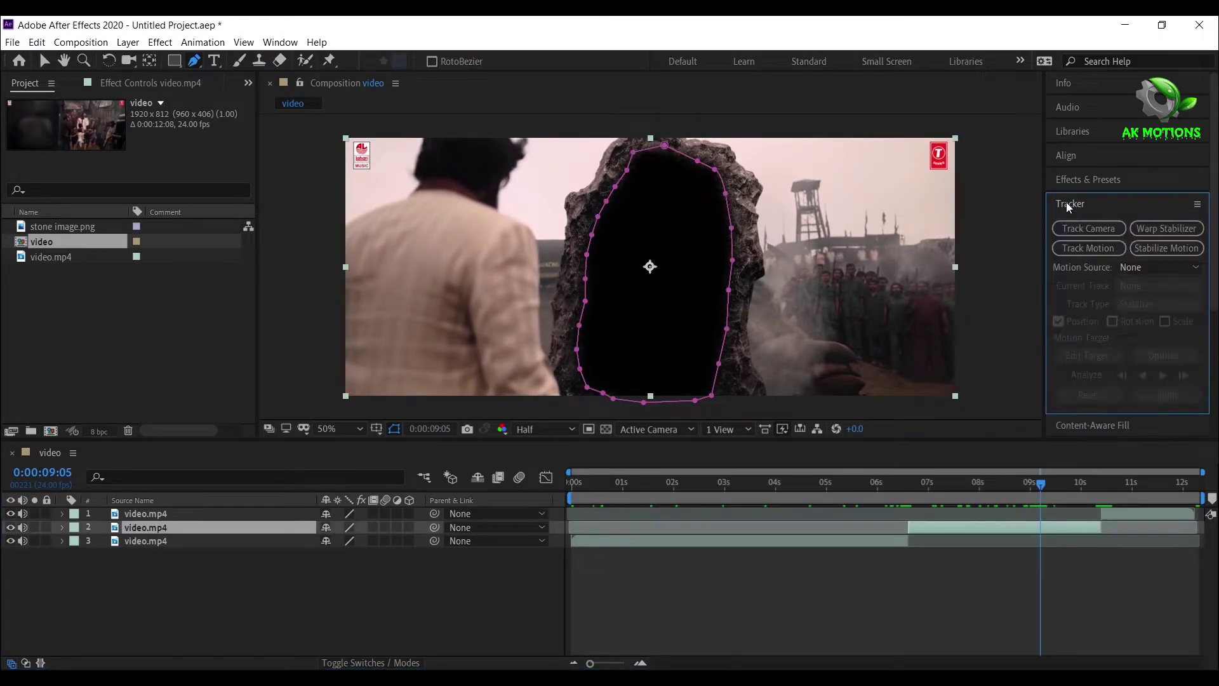
pyautogui.click(1085, 229)
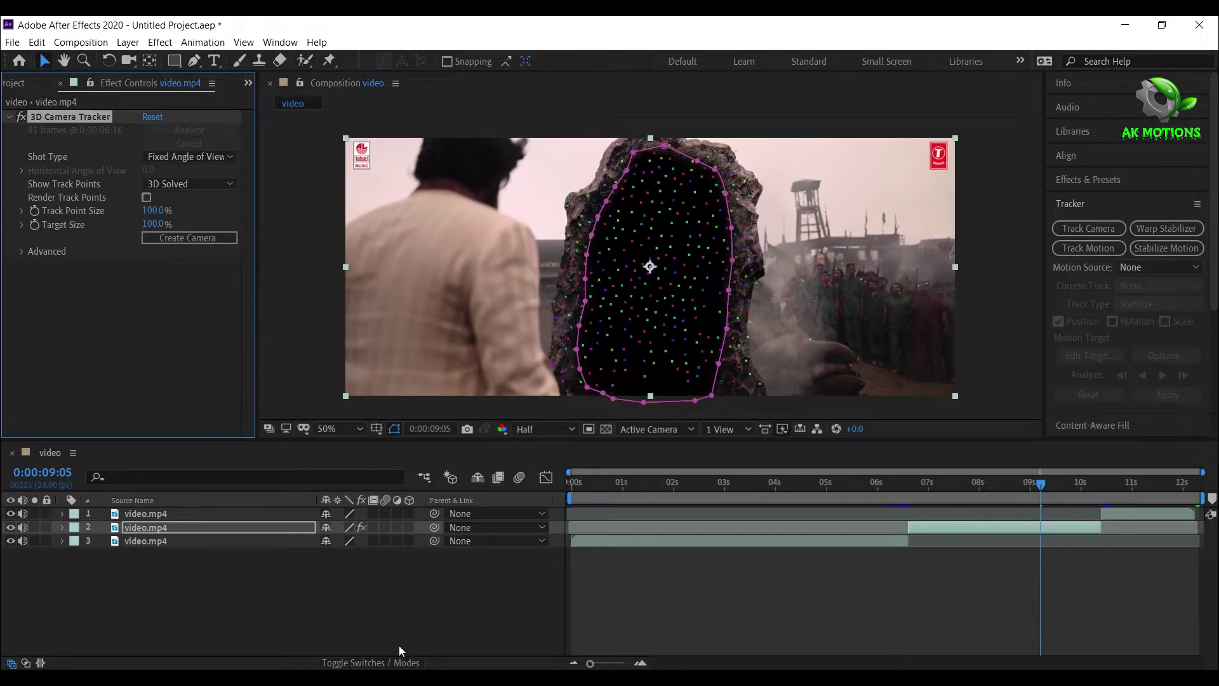
# - Select the middle clip's 3D Camera Tracker effect at 0:00:08:04 to show its track points inside the cutout
pyautogui.click(403, 623)
pyautogui.moveTo(981, 493)
pyautogui.mouseDown()
pyautogui.moveTo(963, 493)
pyautogui.moveTo(987, 492)
pyautogui.mouseUp()
pyautogui.click(145, 527)
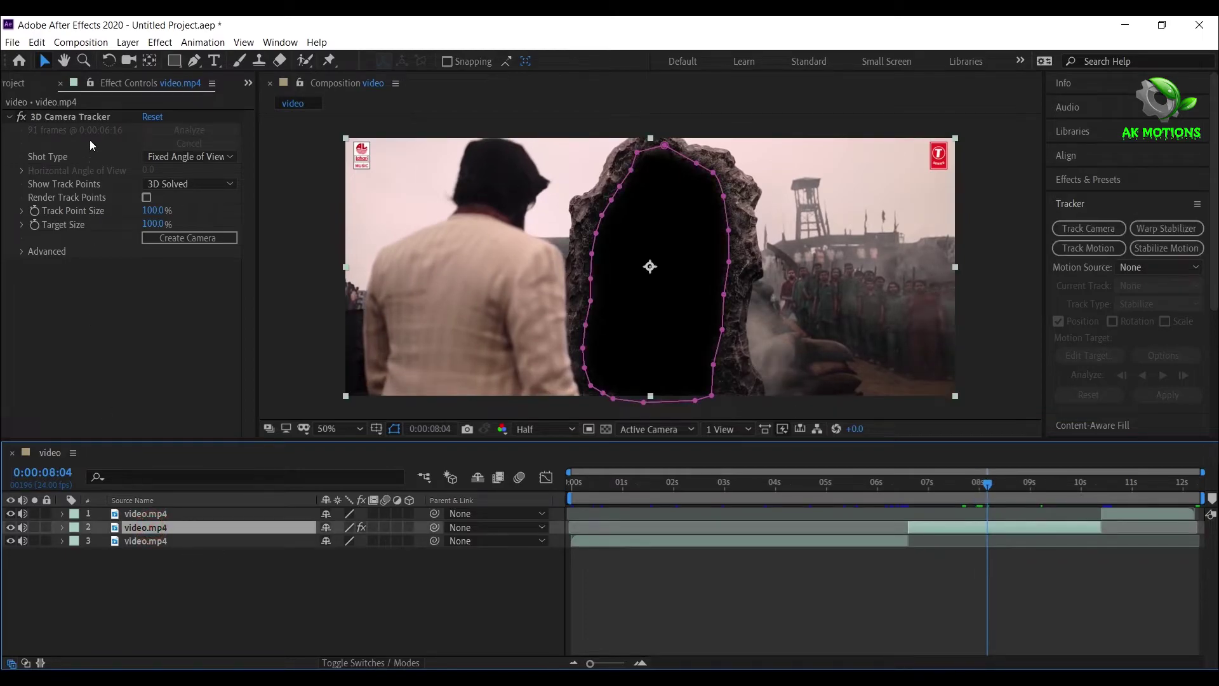
pyautogui.click(93, 118)
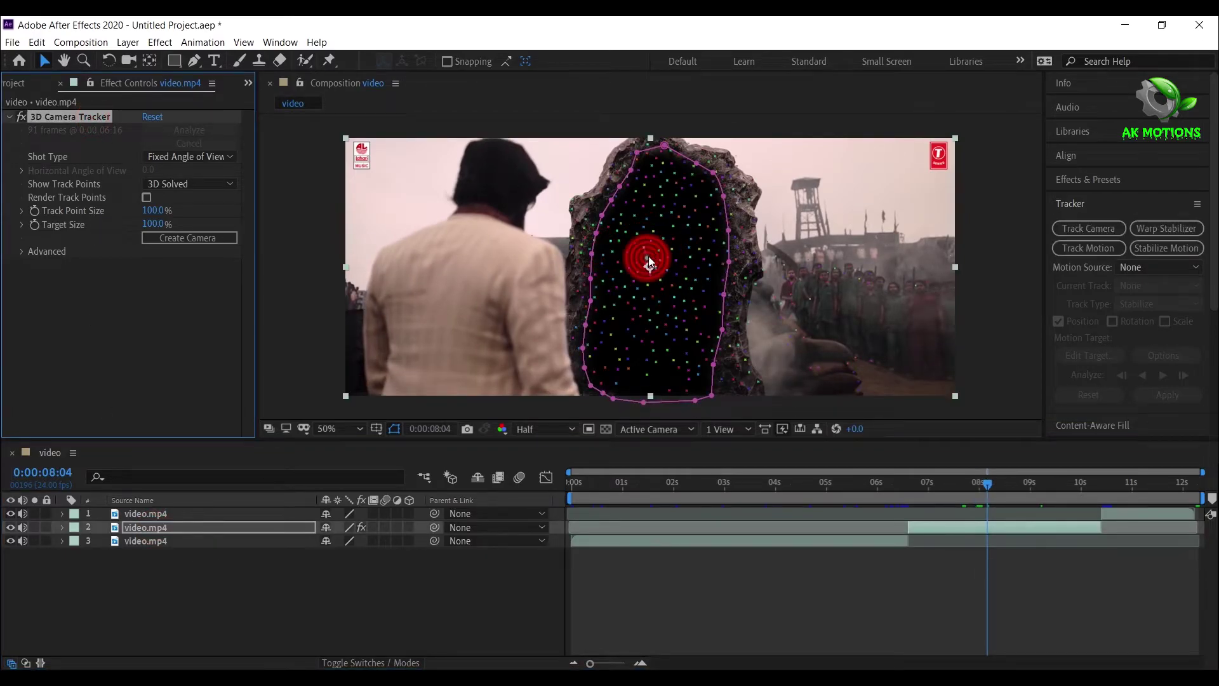
pyautogui.press('.')
pyautogui.press('.')
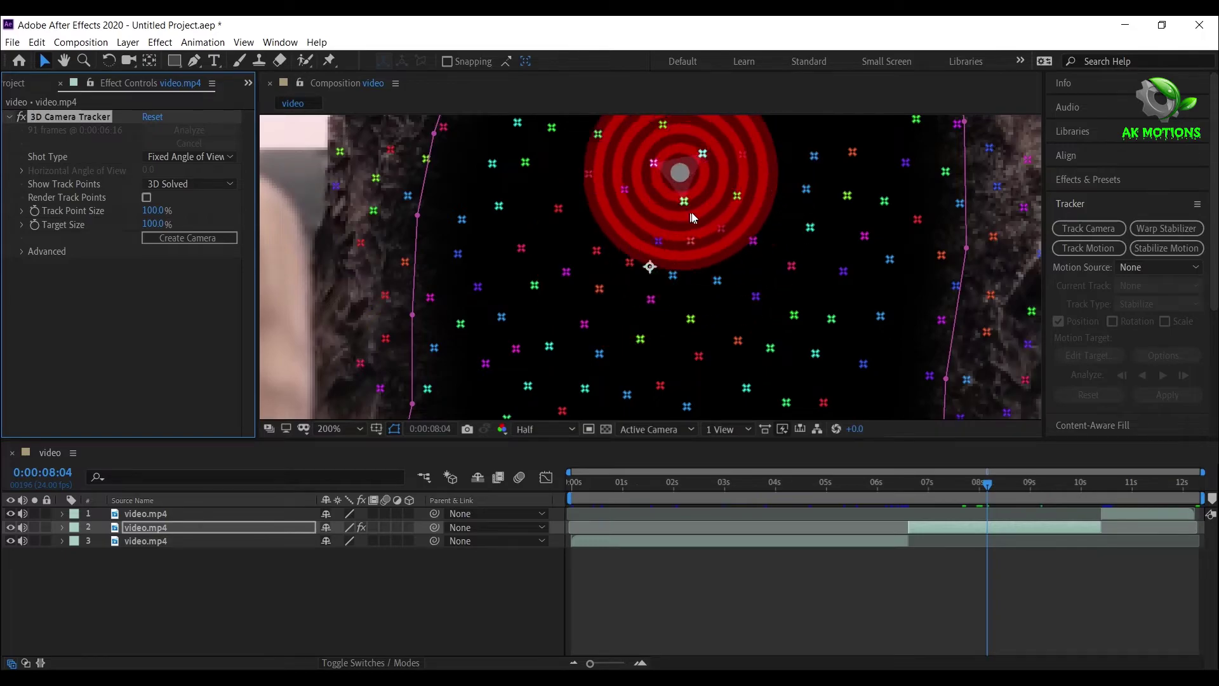
# - Create a text and camera at 0:00:09:10 from a group of track points near the middle of the cutout
pyautogui.moveTo(1033, 483); pyautogui.dragTo(1050, 494)
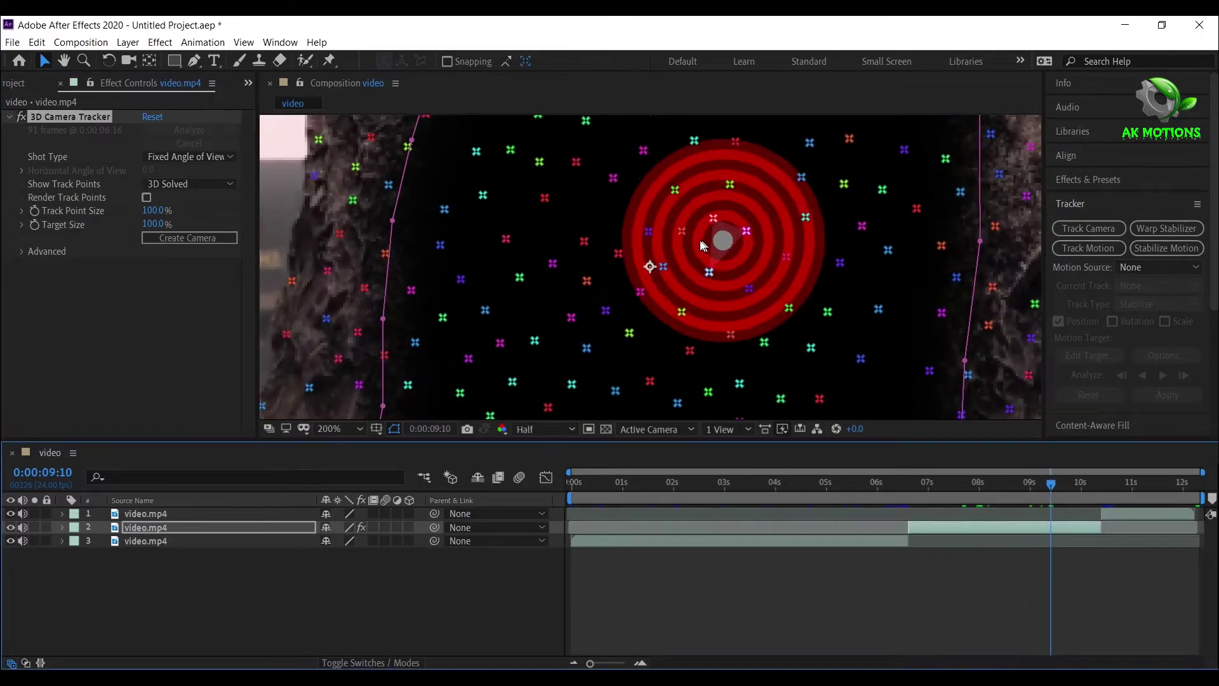
pyautogui.moveTo(568, 190)
pyautogui.mouseDown()
pyautogui.moveTo(616, 253)
pyautogui.moveTo(719, 311)
pyautogui.moveTo(799, 258)
pyautogui.moveTo(816, 166)
pyautogui.moveTo(803, 134)
pyautogui.moveTo(613, 151)
pyautogui.mouseUp()
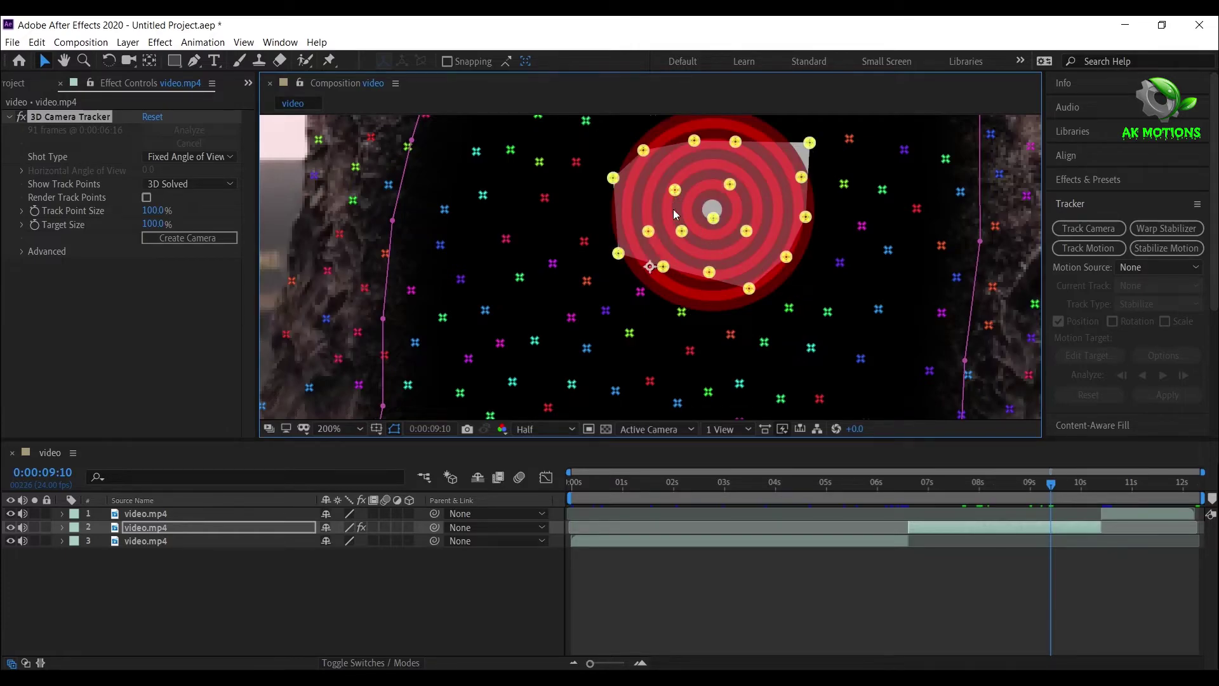
pyautogui.rightClick(678, 194)
pyautogui.click(748, 201)
pyautogui.press(',')
pyautogui.click(327, 428)
pyautogui.click(358, 158)
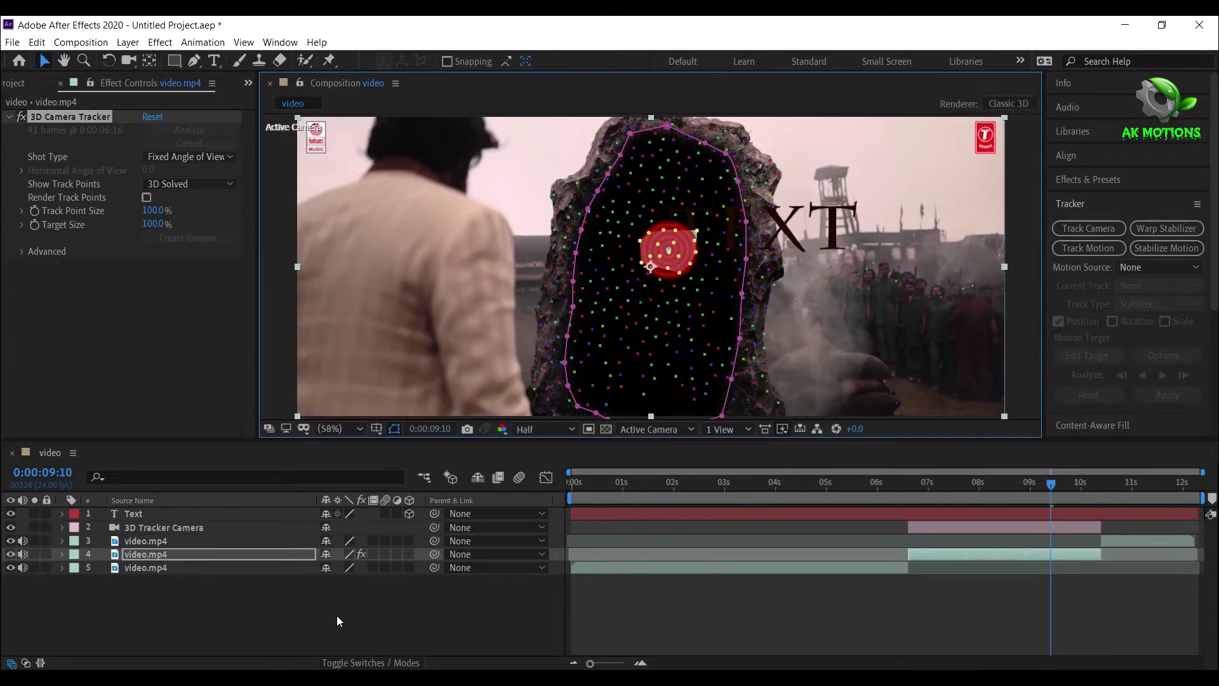
pyautogui.click(311, 638)
pyautogui.moveTo(1045, 494)
pyautogui.mouseDown()
pyautogui.moveTo(989, 490)
pyautogui.moveTo(1028, 492)
pyautogui.mouseUp()
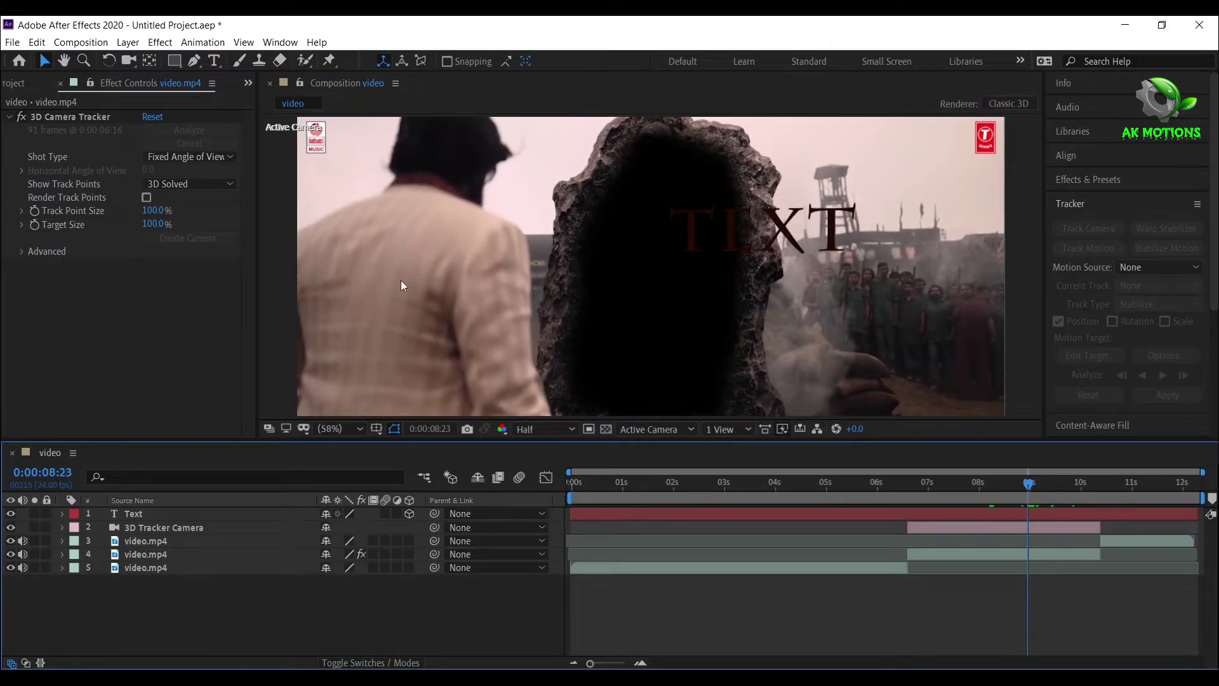
# - Add stone image.png to the composition directly below the masked middle video.mp4 layer
pyautogui.click(245, 84)
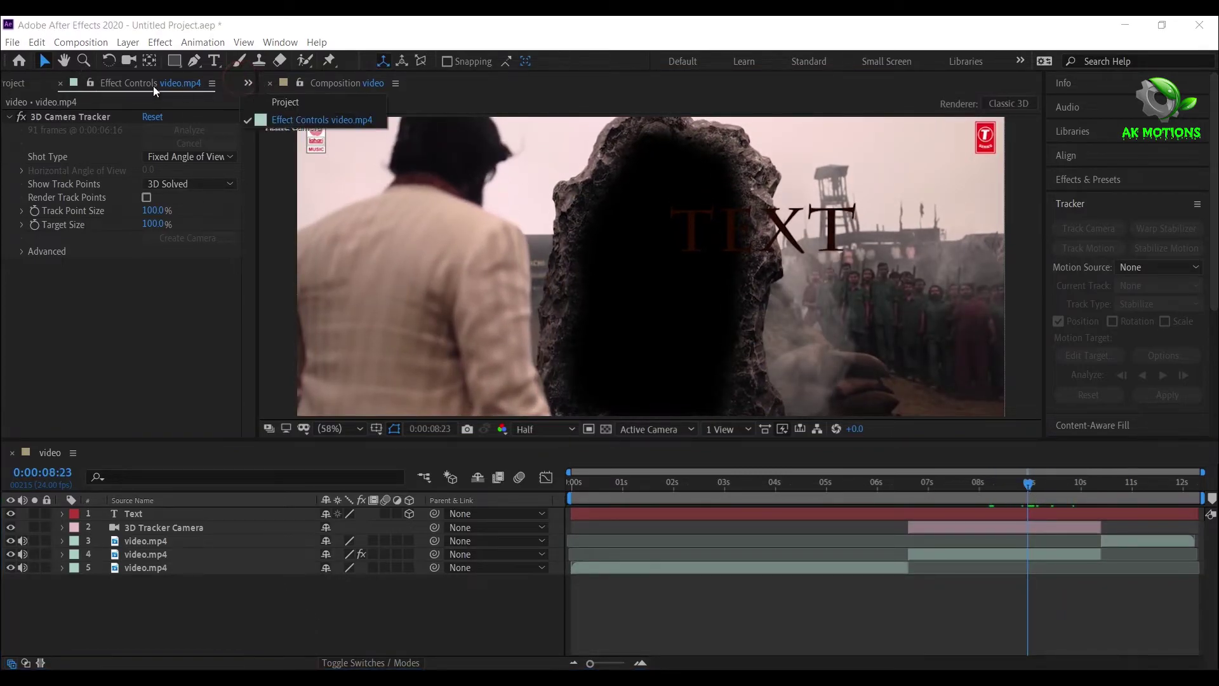
pyautogui.click(17, 87)
pyautogui.click(66, 227)
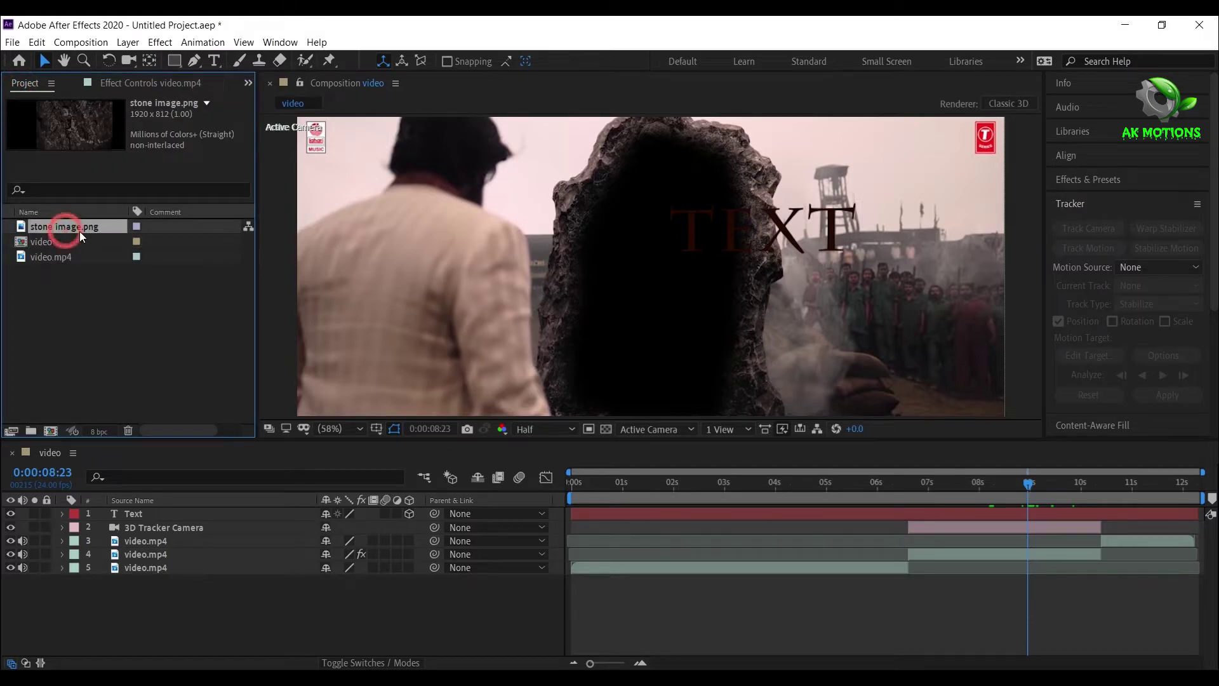
pyautogui.moveTo(83, 227); pyautogui.dragTo(170, 562)
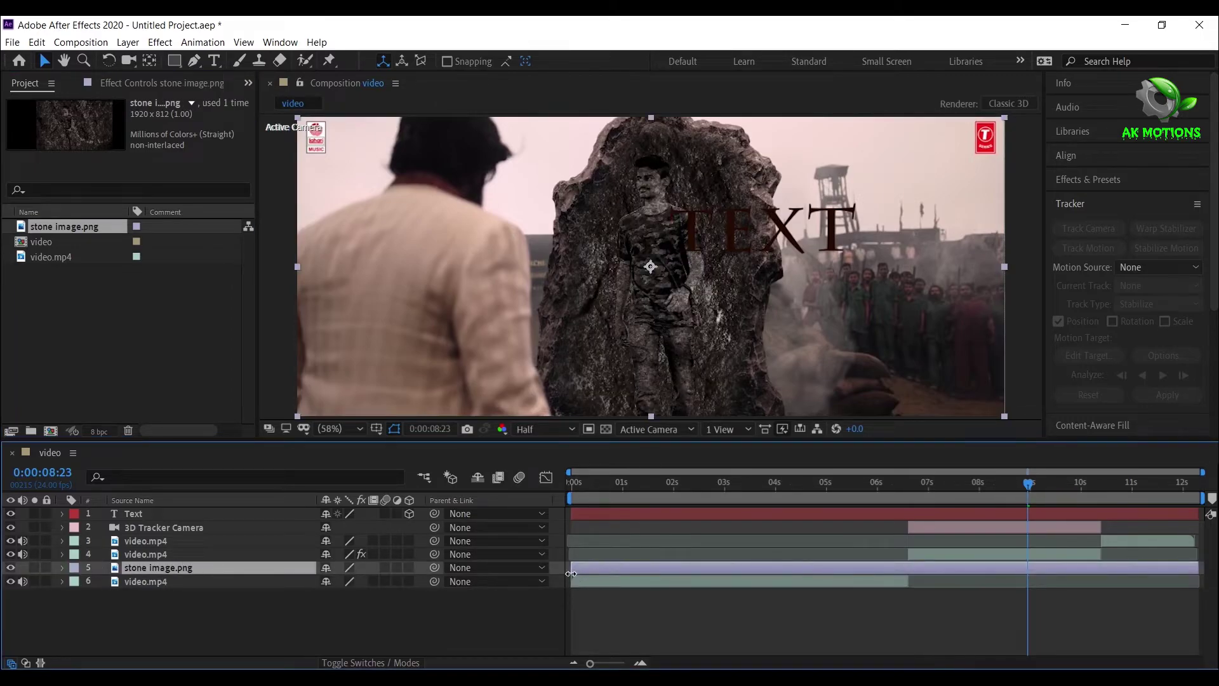
# - Trim the start and end of the stone image.png layer to match the masked middle clip
pyautogui.moveTo(610, 573); pyautogui.dragTo(903, 589)
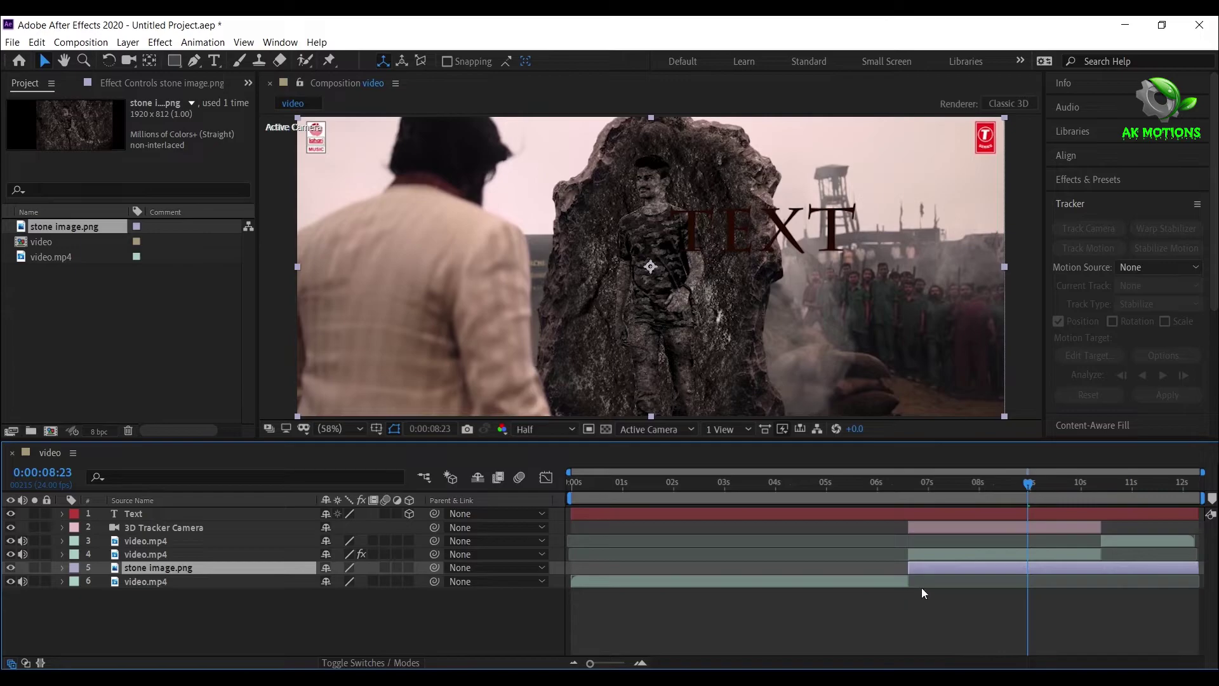
pyautogui.moveTo(1173, 570); pyautogui.dragTo(1103, 571)
pyautogui.press('o')
# - Turn stone image.png into a 3D layer
pyautogui.click(183, 514)
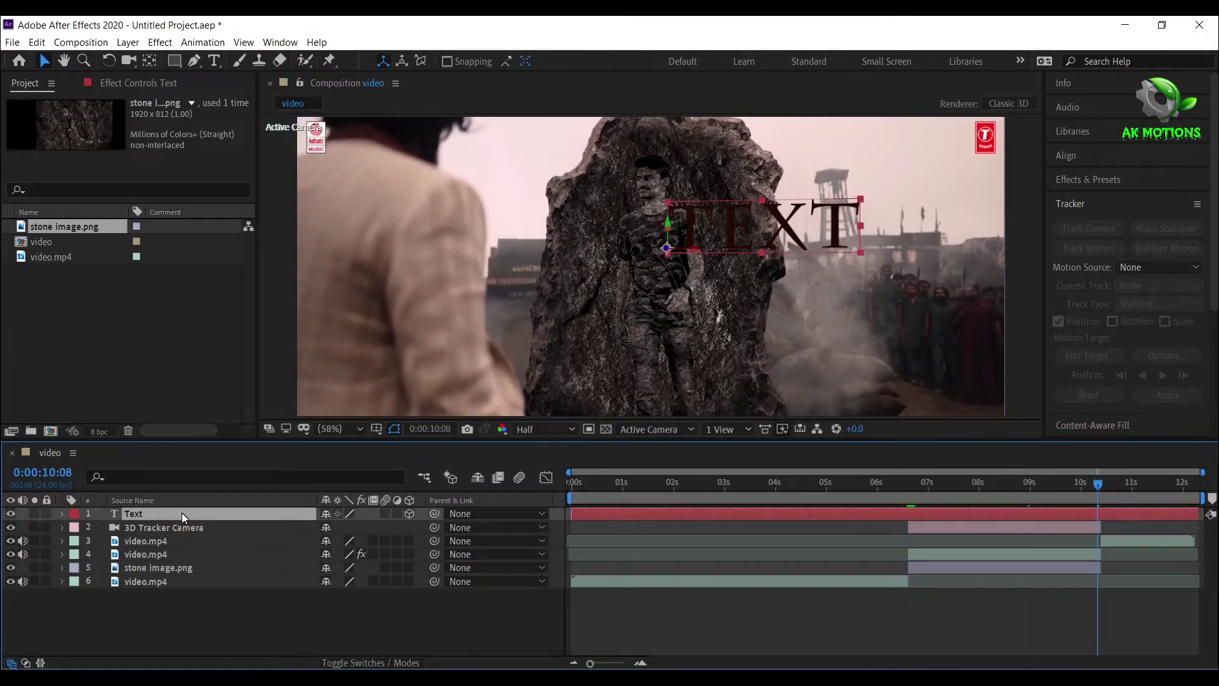
pyautogui.click(177, 567)
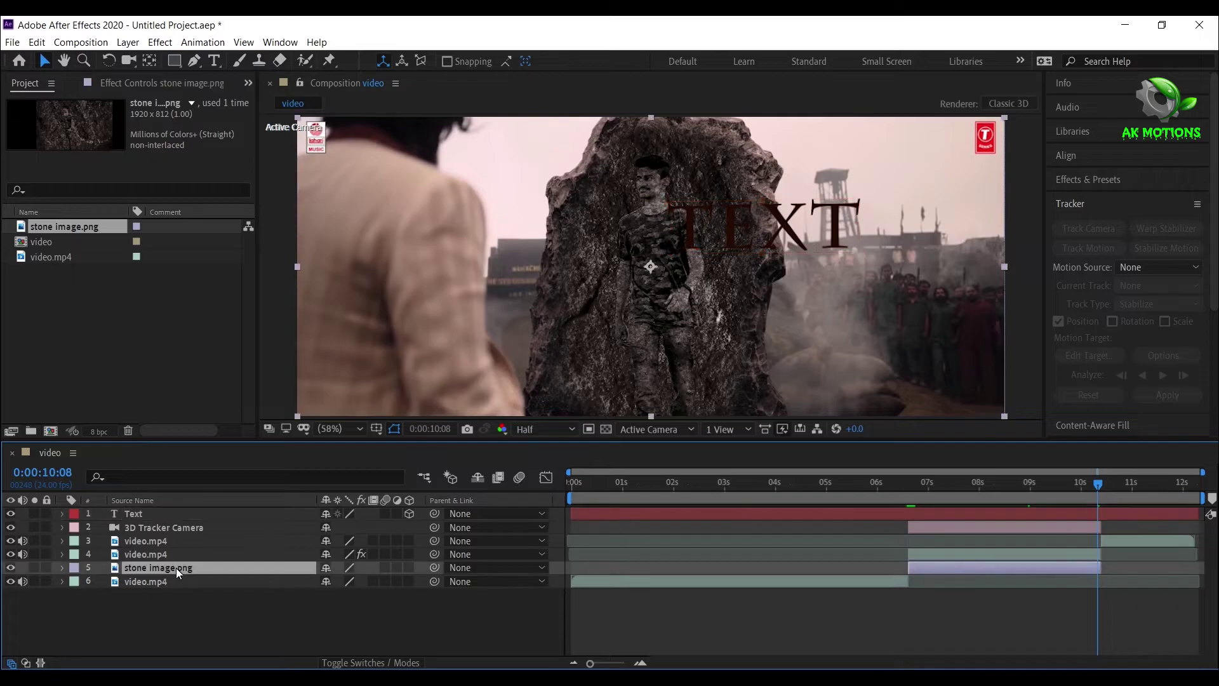
pyautogui.click(410, 568)
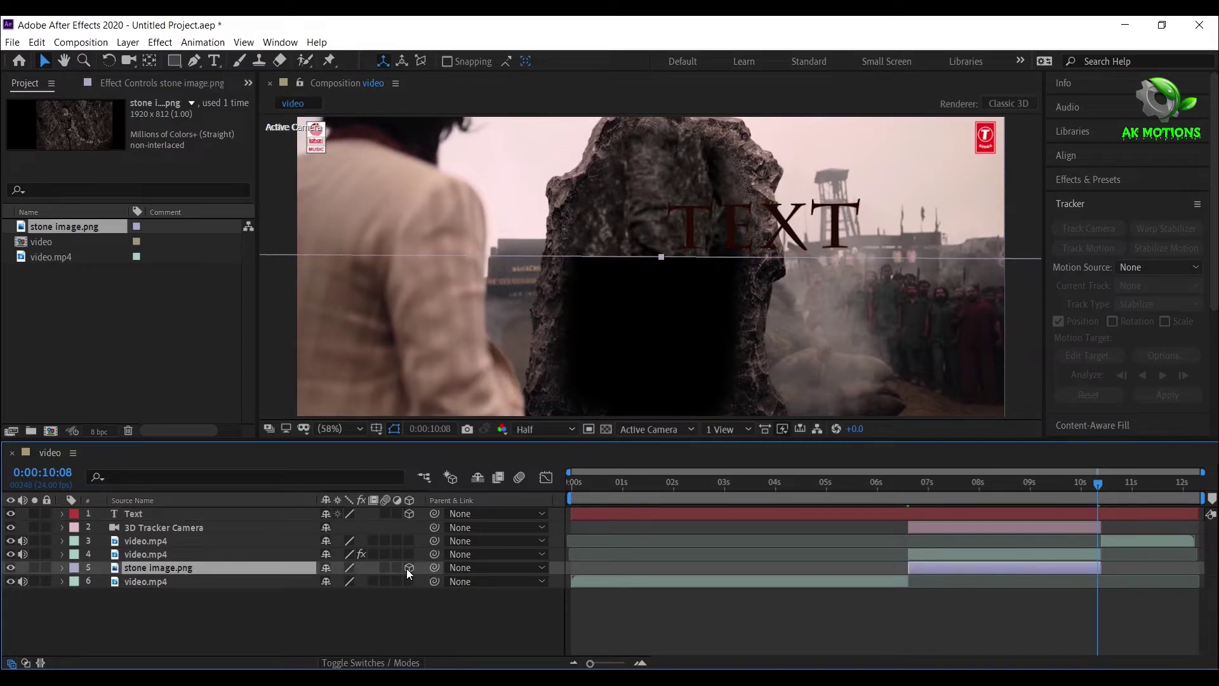
# - Copy the Text layer's Position value and paste it onto the stone image.png layer's Position
pyautogui.click(193, 519)
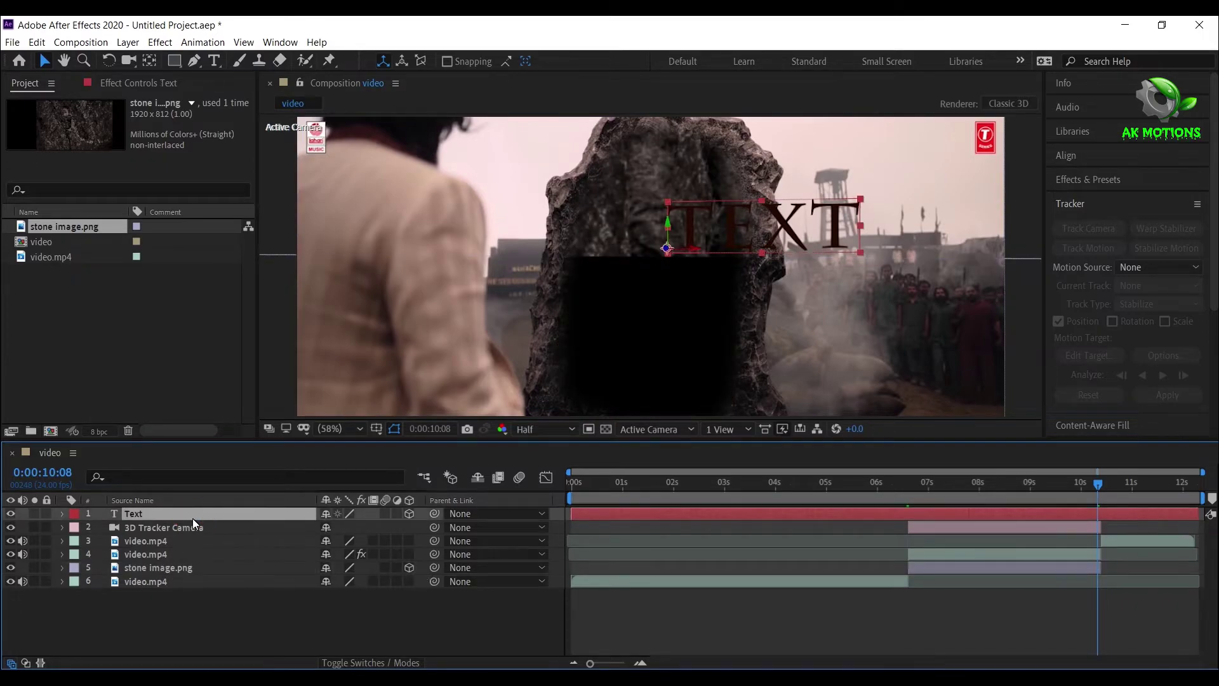
pyautogui.press('p')
pyautogui.click(162, 531)
pyautogui.hotkey('ctrl', 'c')
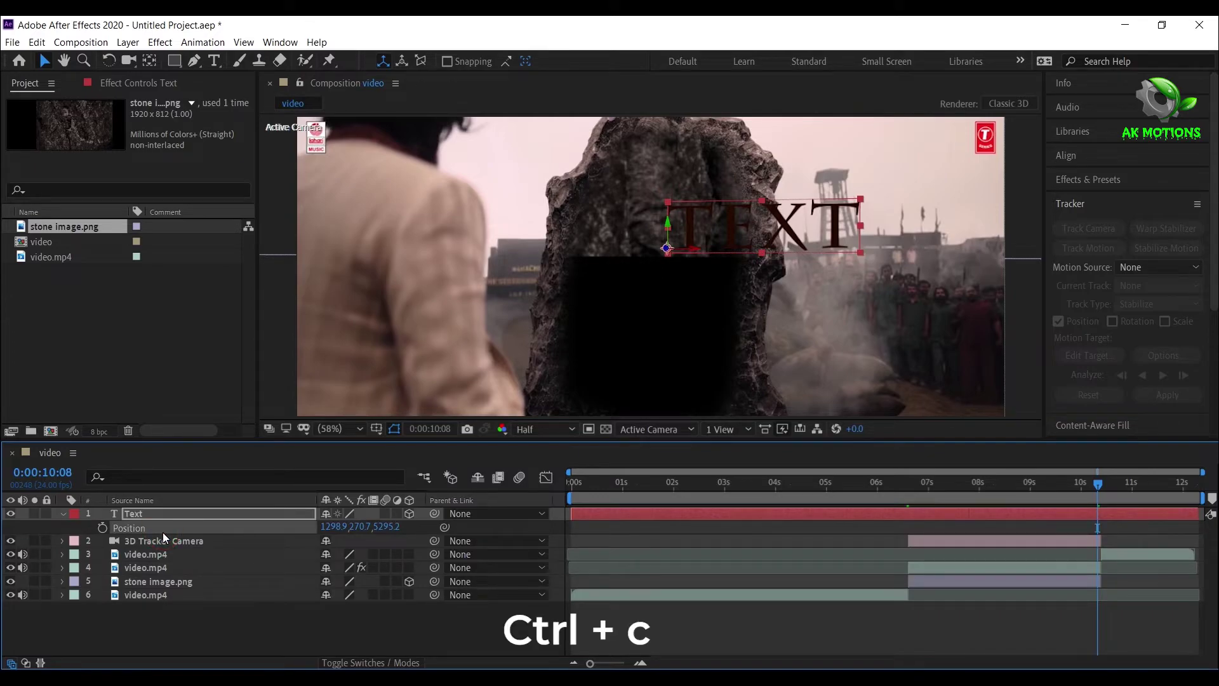
pyautogui.click(162, 582)
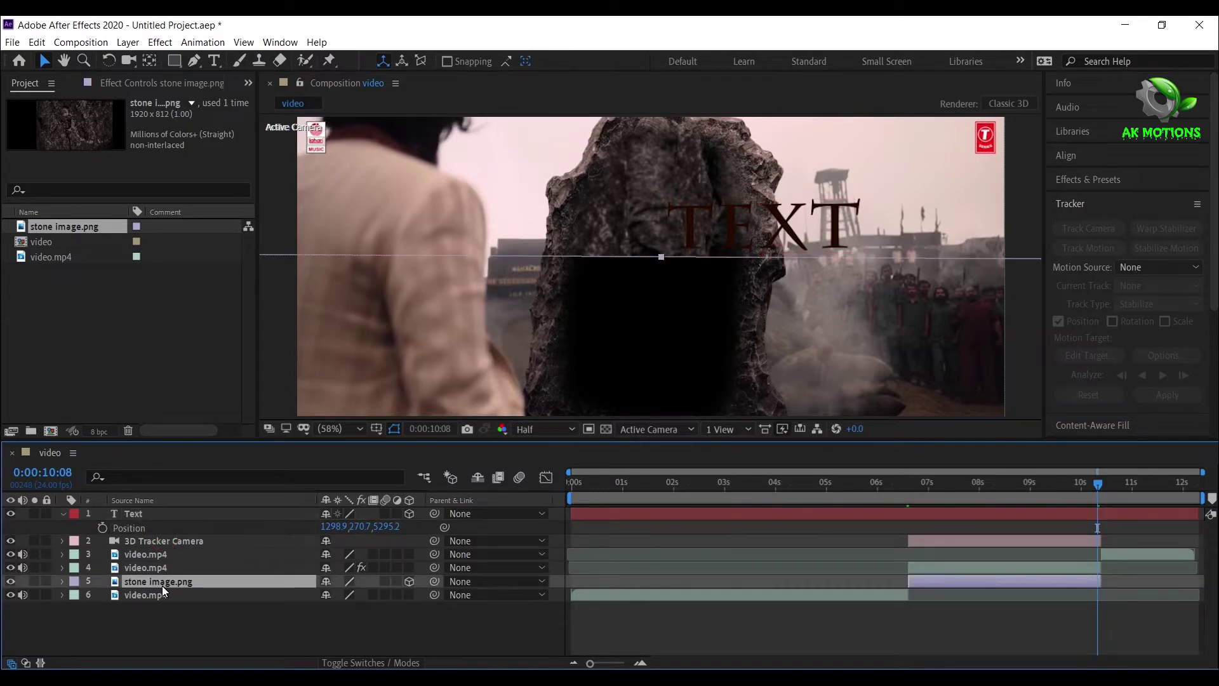
pyautogui.press('p')
pyautogui.click(163, 594)
pyautogui.hotkey('ctrl', 'v')
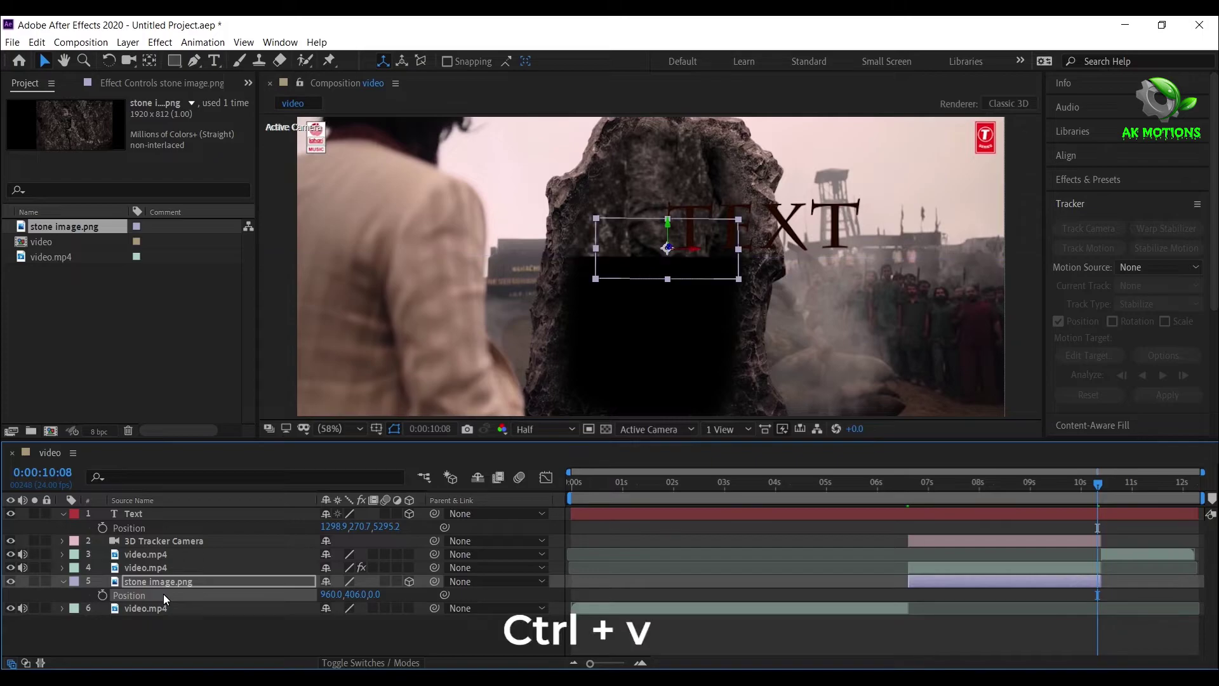
pyautogui.click(239, 626)
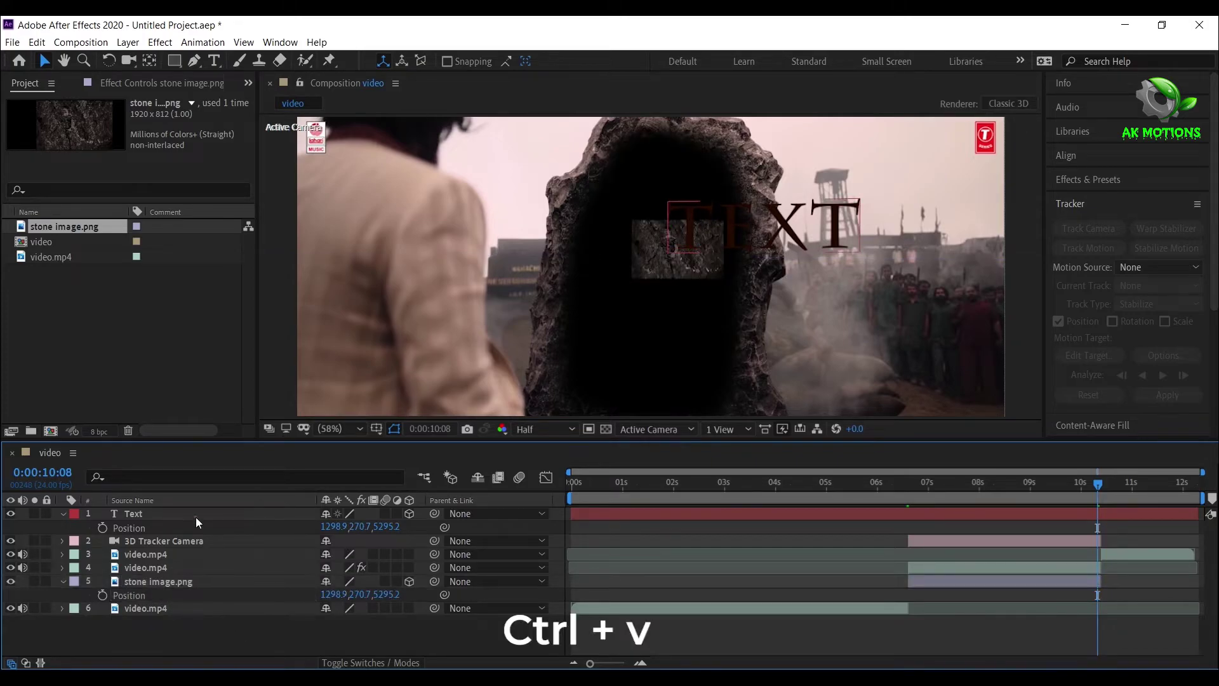
# - Delete the Text layer and collapse the stone image.png layer's properties
pyautogui.click(196, 517)
pyautogui.press('Delete')
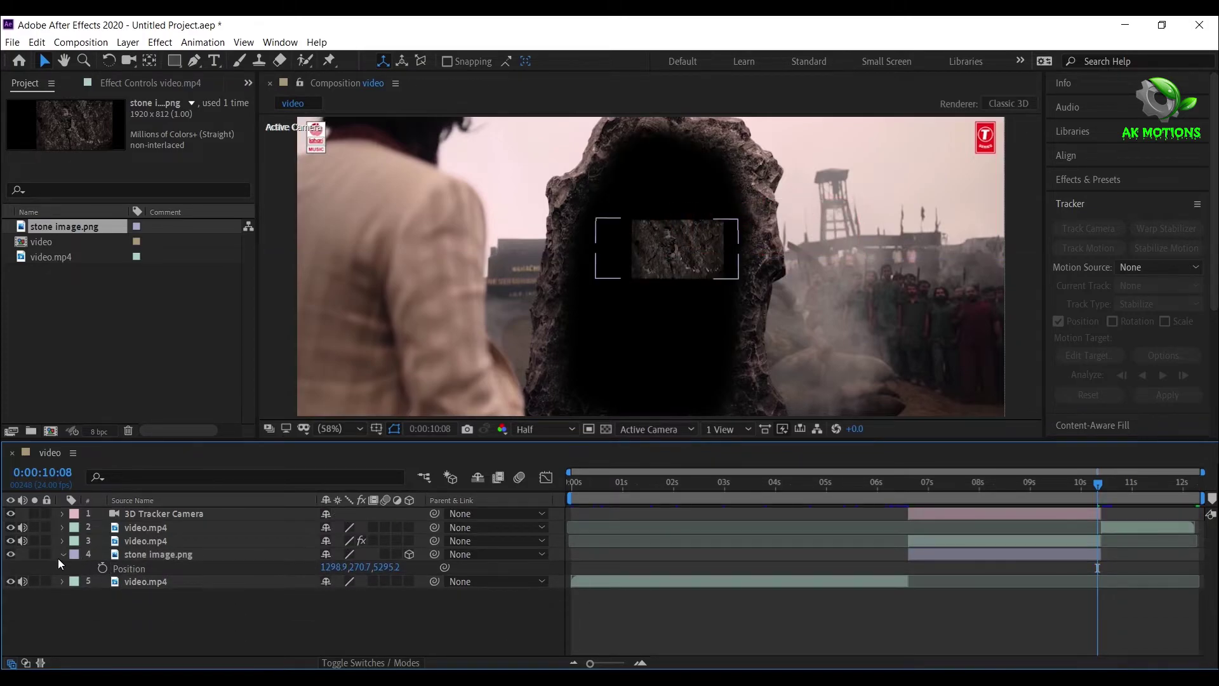
pyautogui.click(58, 558)
pyautogui.press('F2')
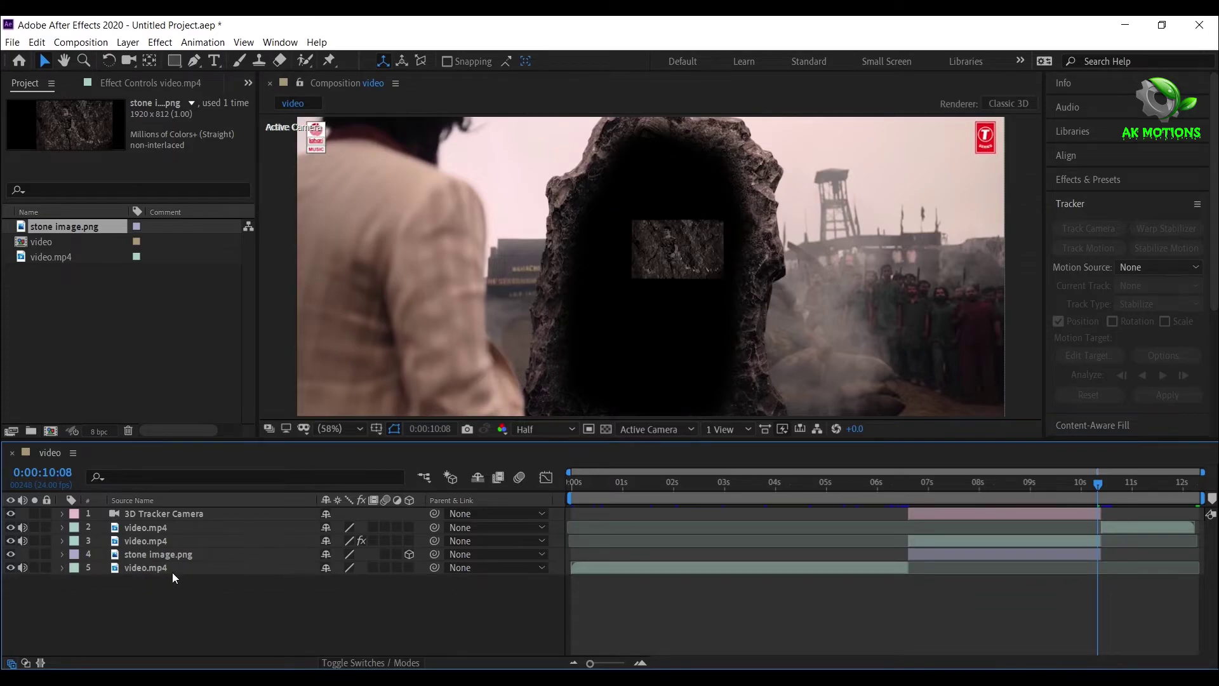
# - Scale stone image.png to 516% and reposition it at 0:00:10:08 so the stone figure fills the cutout
pyautogui.click(167, 556)
pyautogui.press('s')
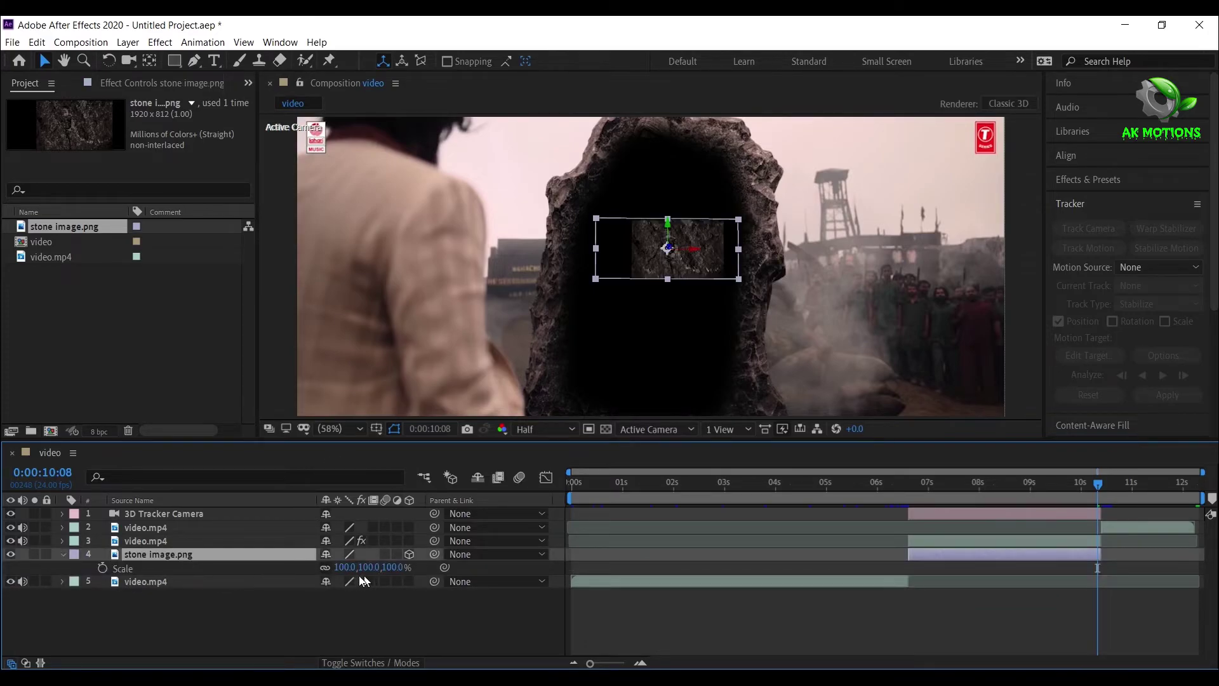
pyautogui.moveTo(345, 567); pyautogui.dragTo(648, 544)
pyautogui.moveTo(791, 274)
pyautogui.mouseDown()
pyautogui.moveTo(779, 305)
pyautogui.moveTo(775, 291)
pyautogui.mouseUp()
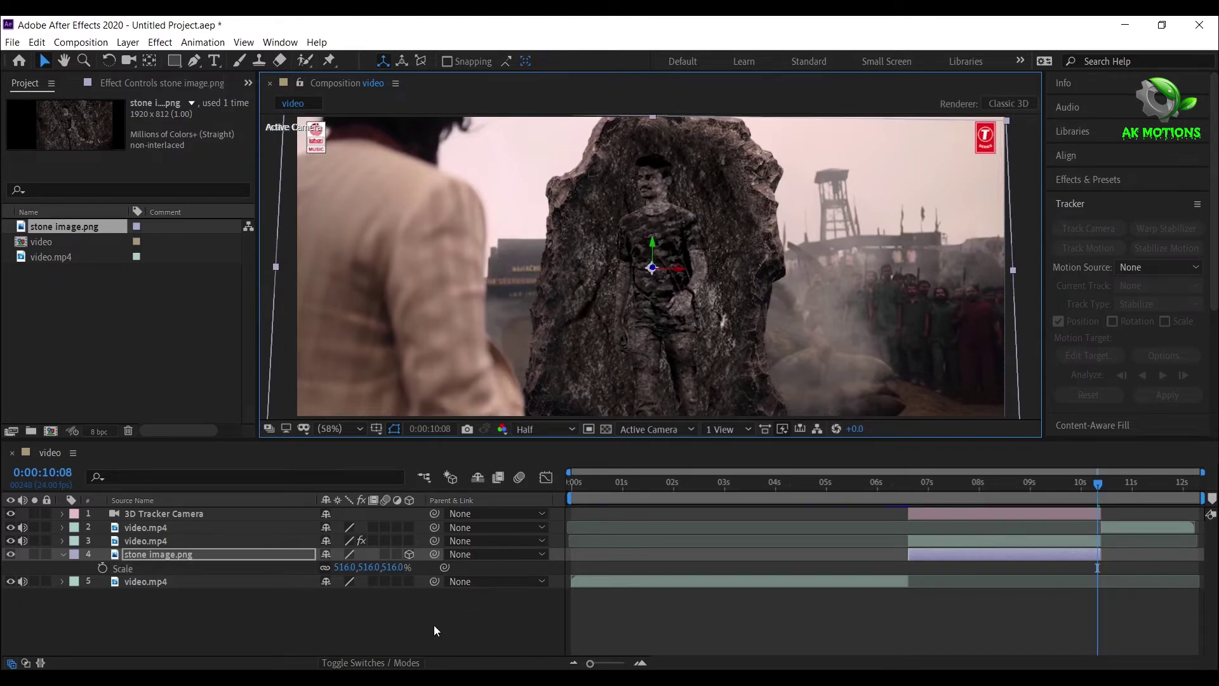
pyautogui.click(420, 631)
# - Check the fit at 0:00:07:04 and nudge stone image.png slightly upward
pyautogui.moveTo(910, 487); pyautogui.dragTo(936, 487)
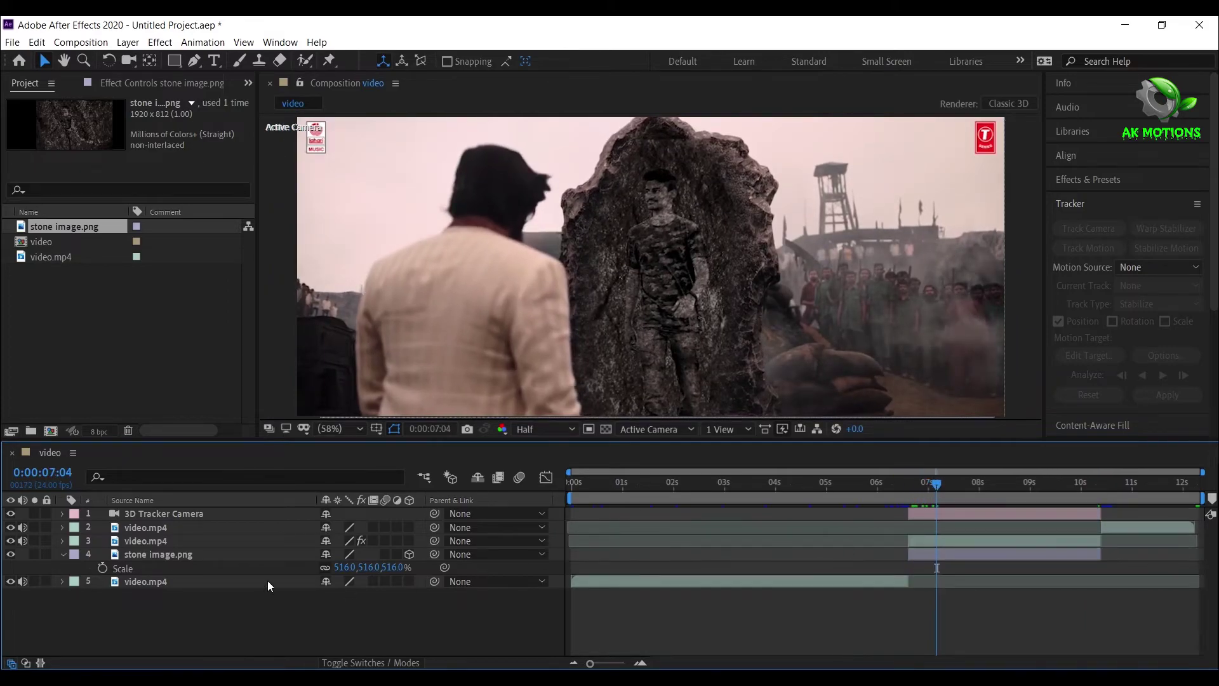
pyautogui.click(184, 540)
pyautogui.click(185, 555)
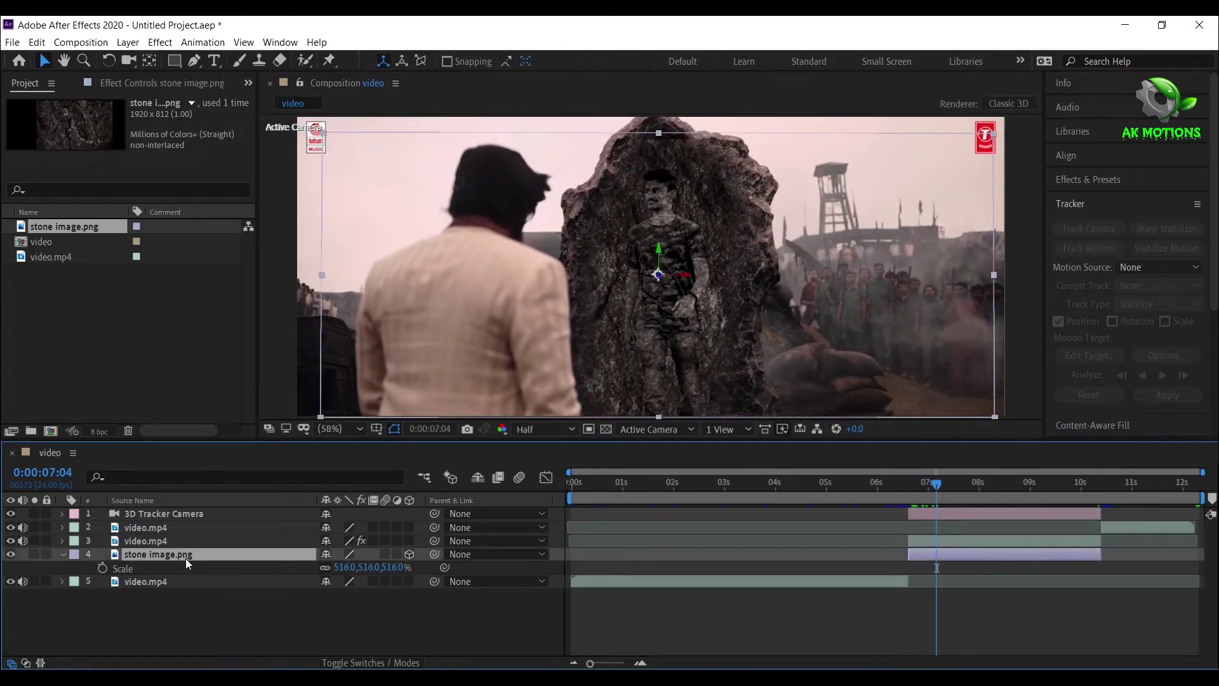
pyautogui.press('Return')
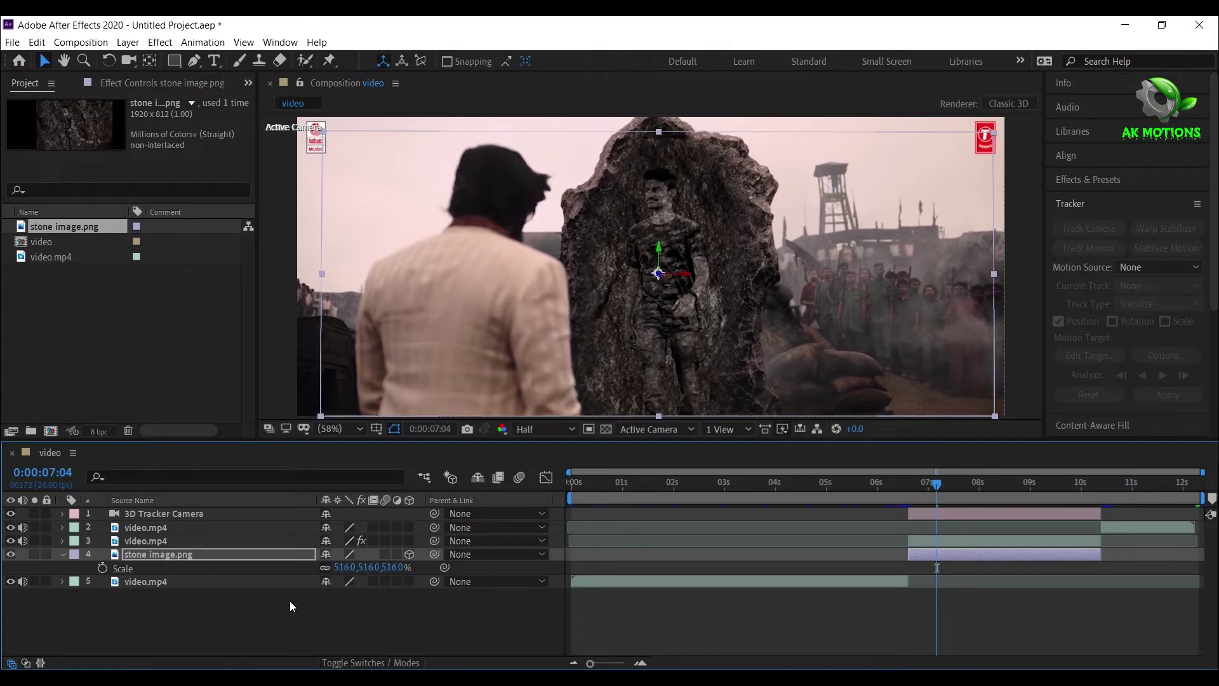
# - Set stone image.png's Scale to 531% at 0:00:07:22 and move it up to align with the rock, checking the shot
pyautogui.click(294, 603)
pyautogui.moveTo(922, 487); pyautogui.dragTo(974, 524)
pyautogui.click(155, 554)
pyautogui.moveTo(344, 570); pyautogui.dragTo(378, 567)
pyautogui.click(688, 370)
pyautogui.click(688, 384)
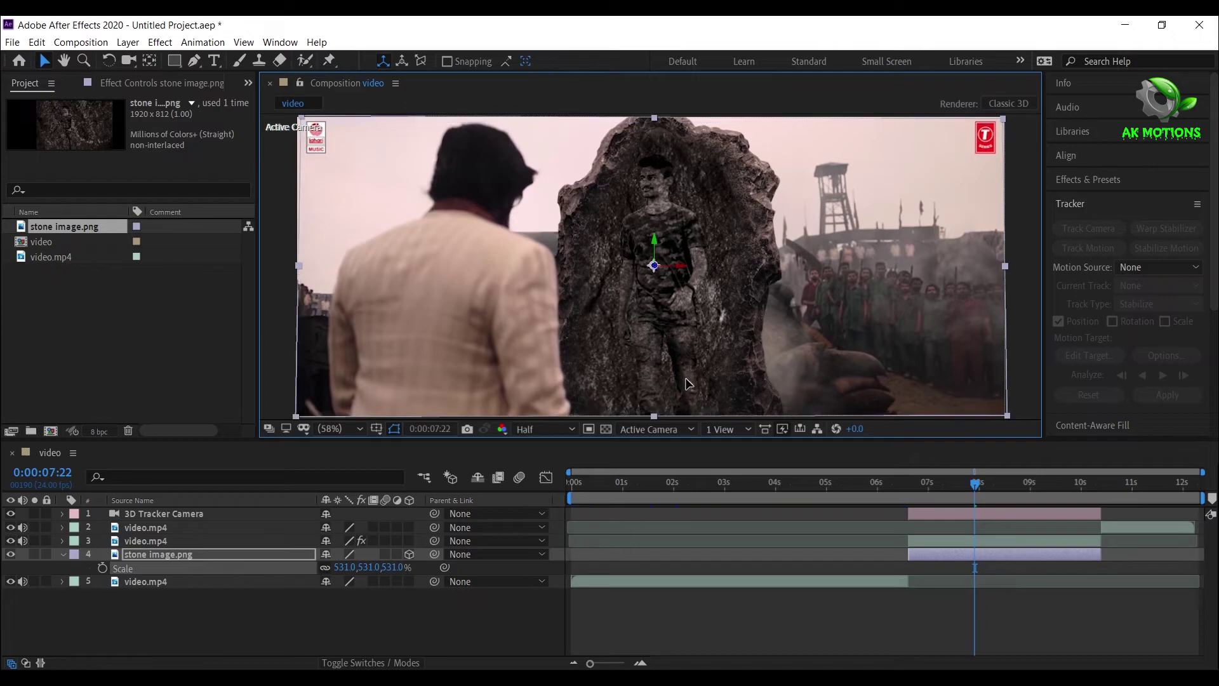
pyautogui.click(727, 554)
pyautogui.moveTo(924, 498); pyautogui.dragTo(1080, 498)
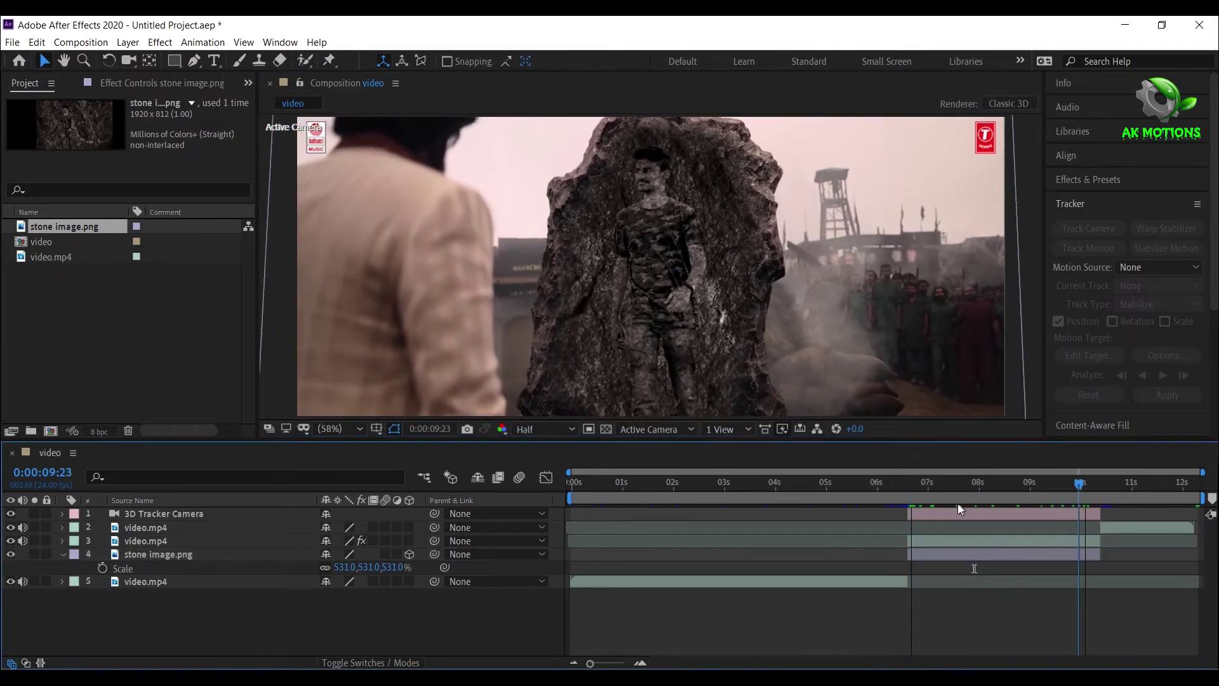
# - Preview the composited shot from 0:00:06:18 and again from 0:00:05:15 to check how the stone image follows the camera
pyautogui.click(917, 503)
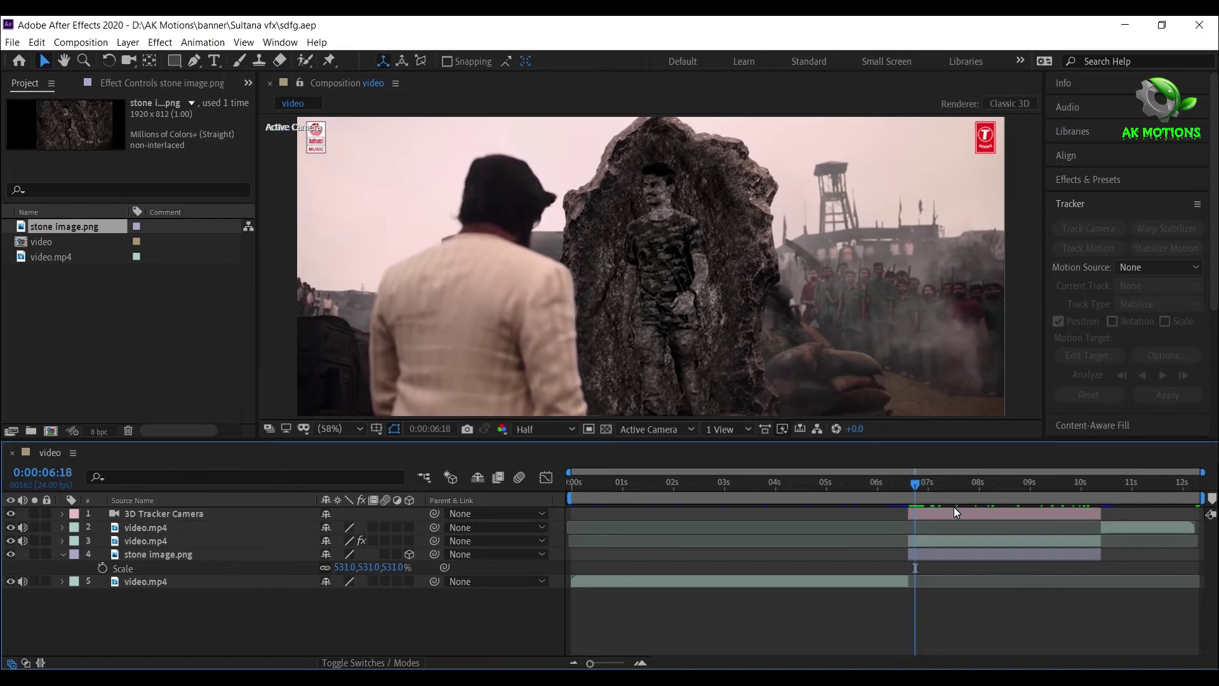
pyautogui.press('space')
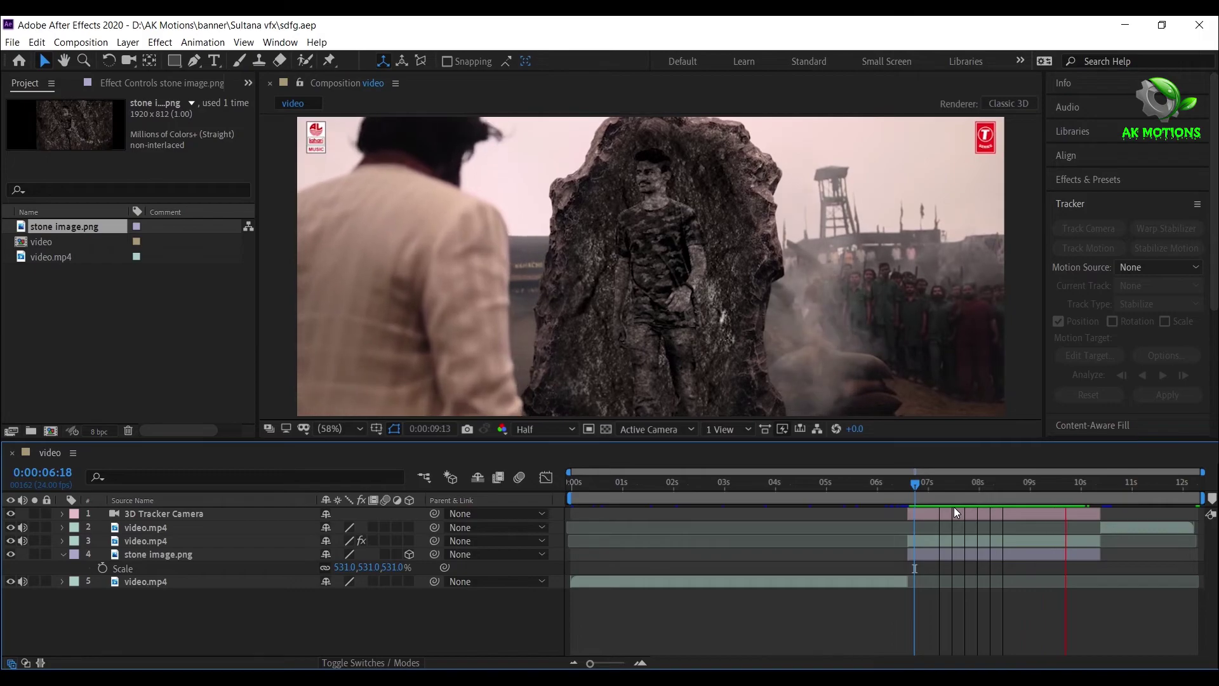
pyautogui.click(915, 481)
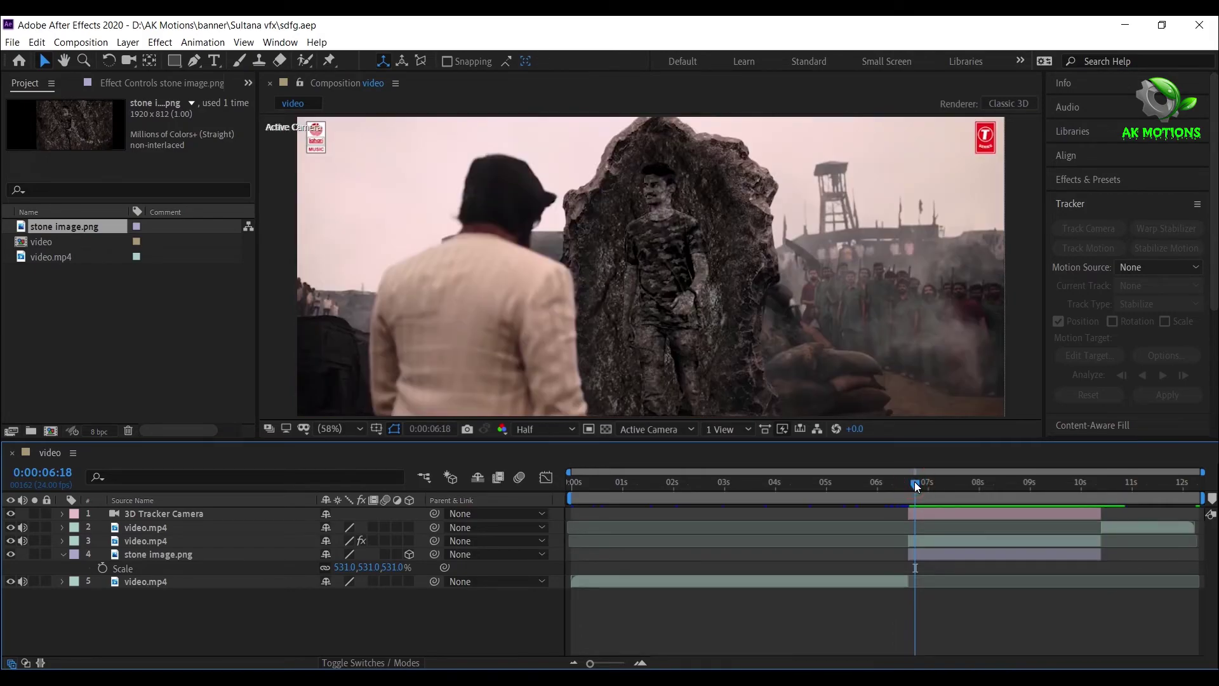
pyautogui.click(858, 485)
pyautogui.press('space')
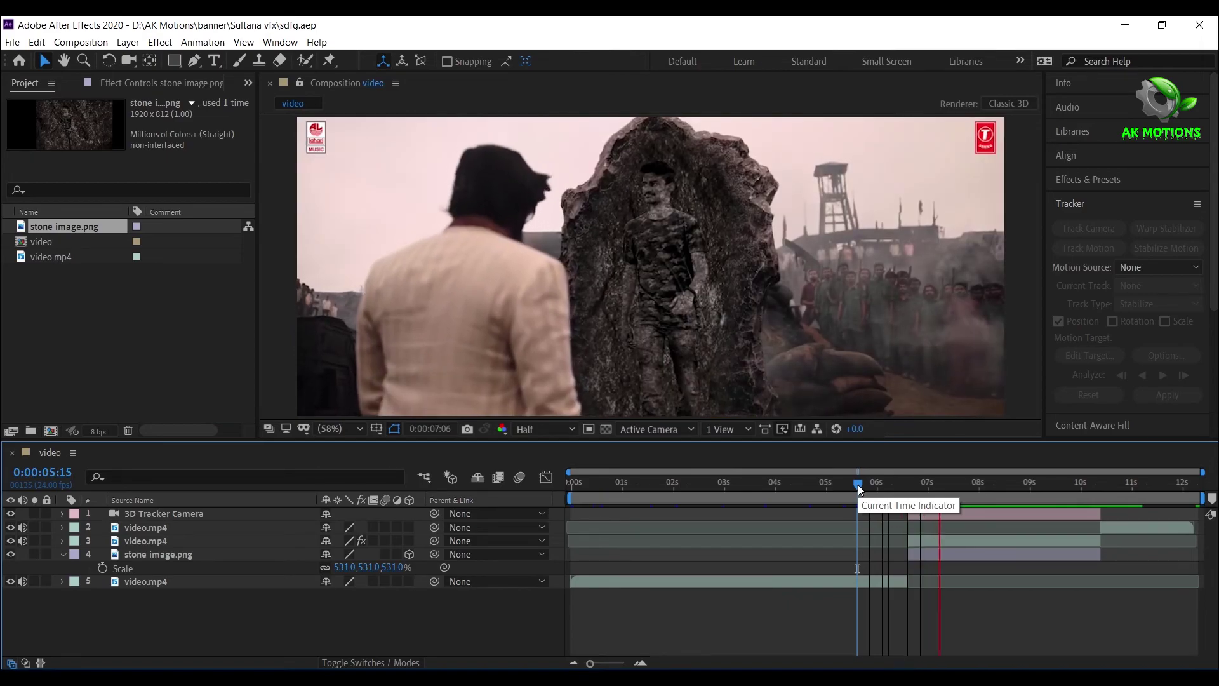
pyautogui.click(858, 485)
pyautogui.press('space')
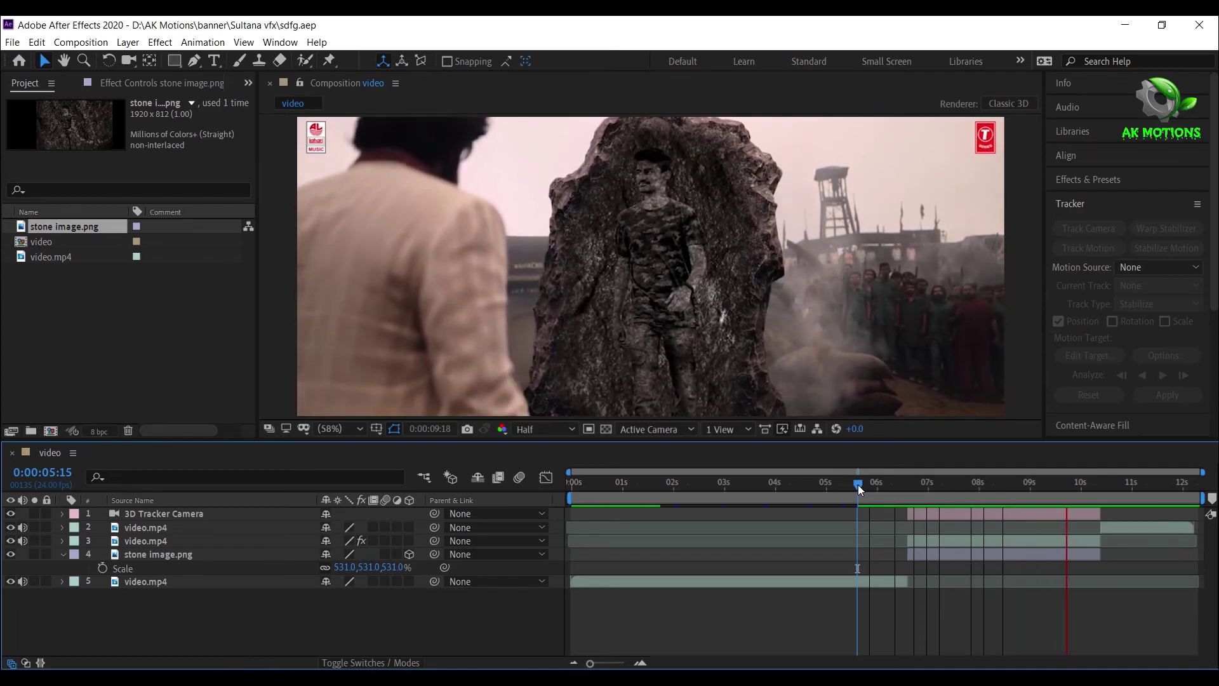
pyautogui.press('space')
# - Go to 0:00:09:15, collapse the stone image.png layer's properties and leave all layers deselected
pyautogui.moveTo(1016, 489); pyautogui.dragTo(1064, 494)
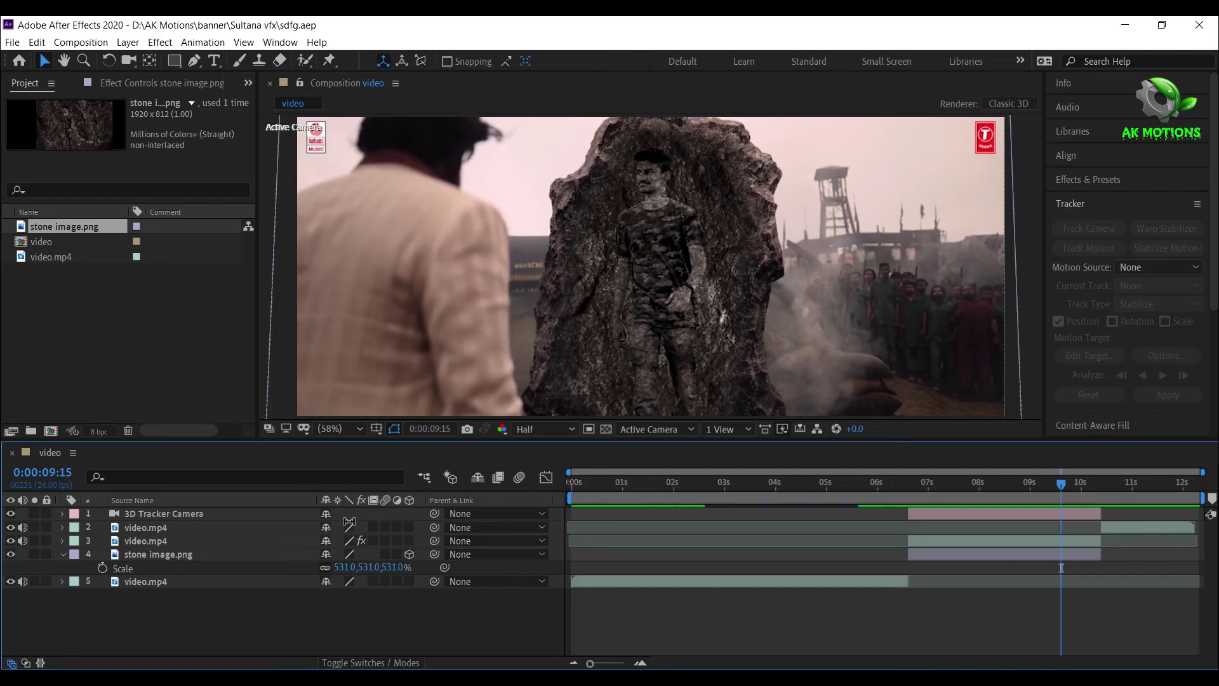
pyautogui.click(62, 555)
pyautogui.click(151, 556)
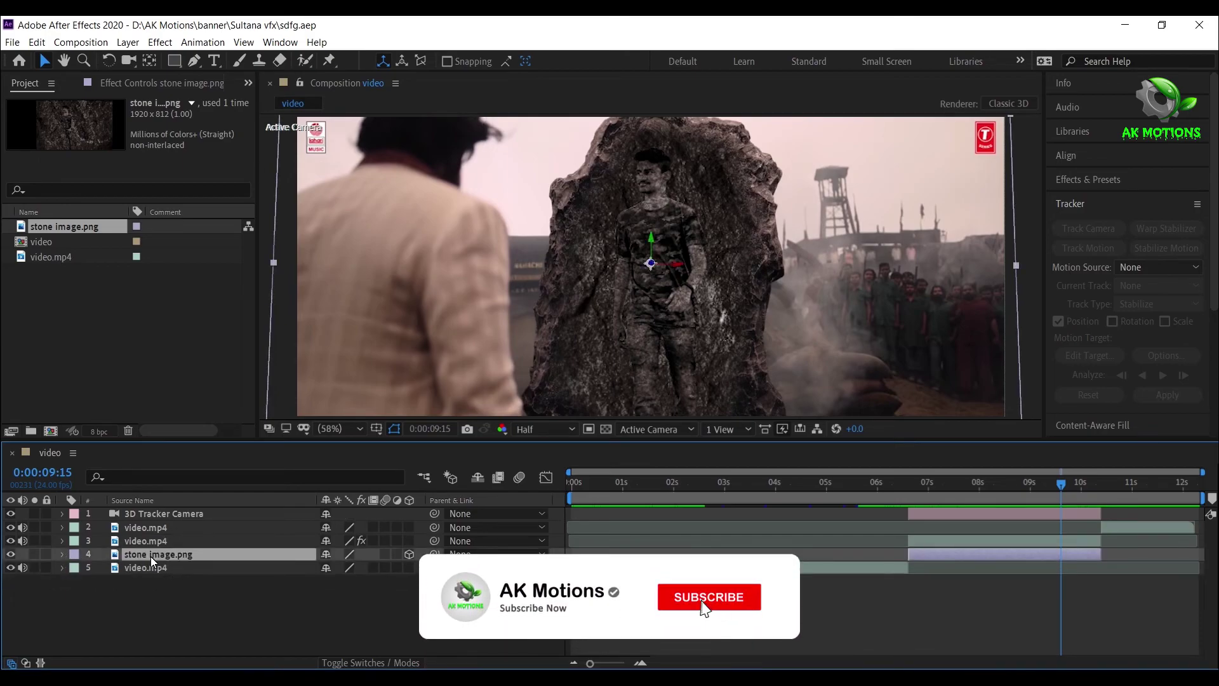
pyautogui.click(240, 594)
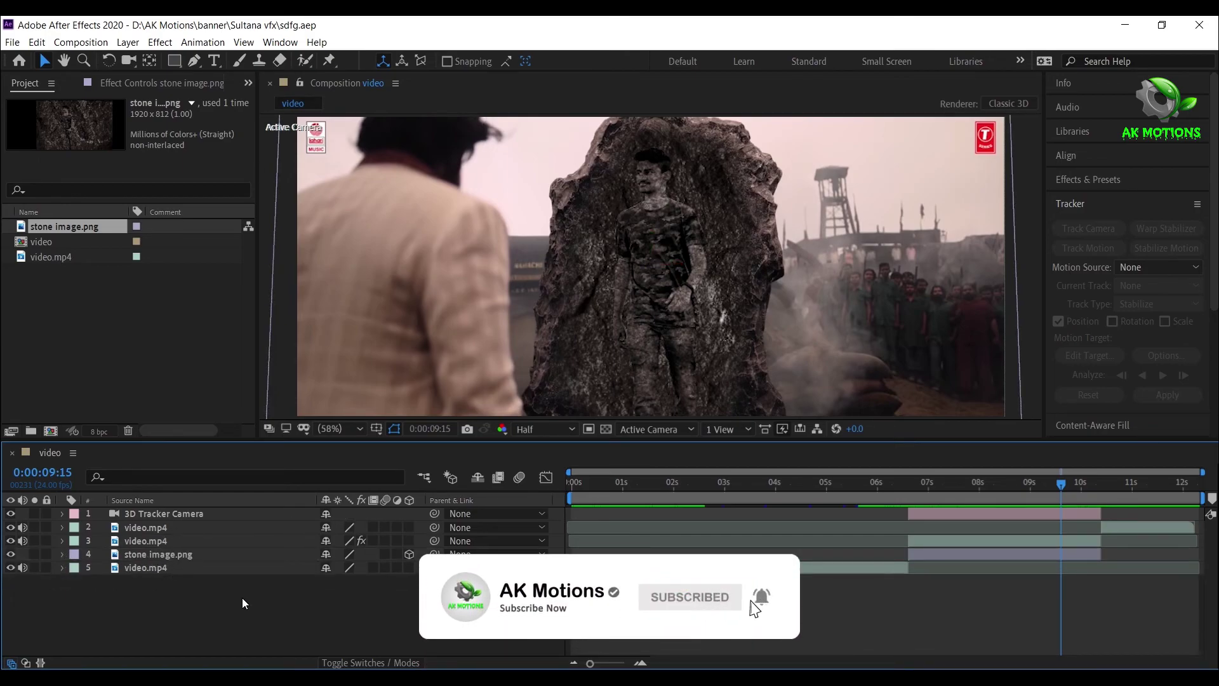
pyautogui.moveTo(1078, 491); pyautogui.dragTo(1055, 544)
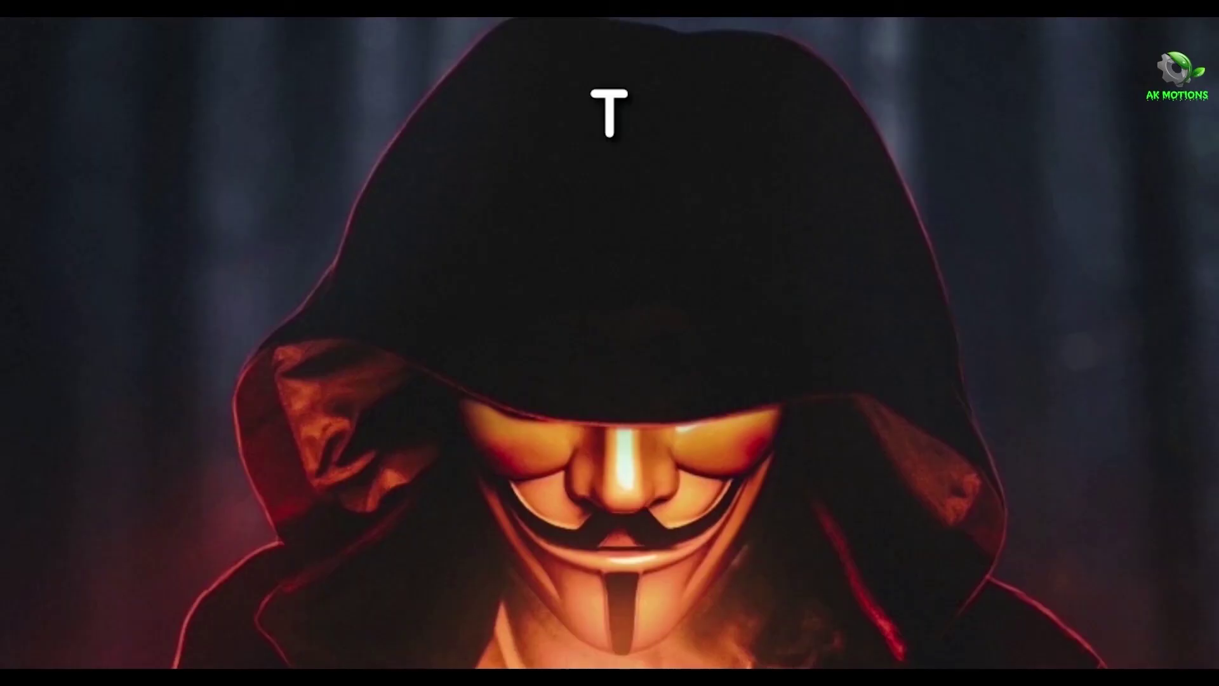